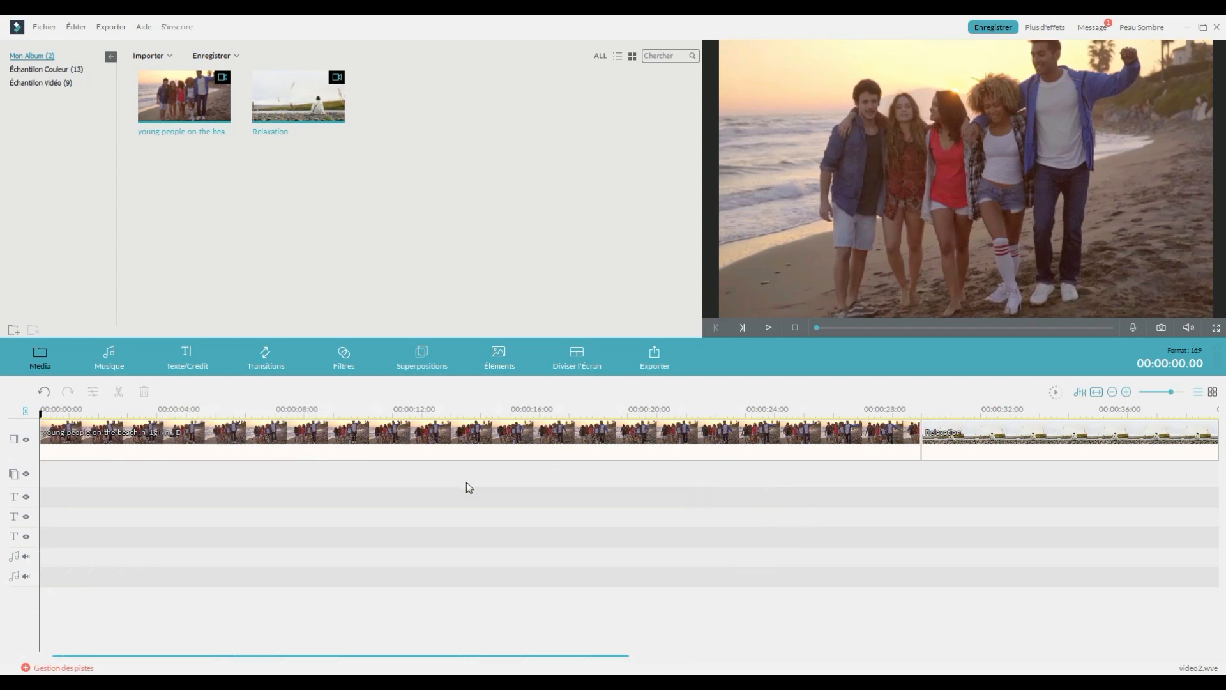
Check the beach clip's frame rate and bit rate in its media properties.
{"action": "right_click", "coordinate": [220, 107]}
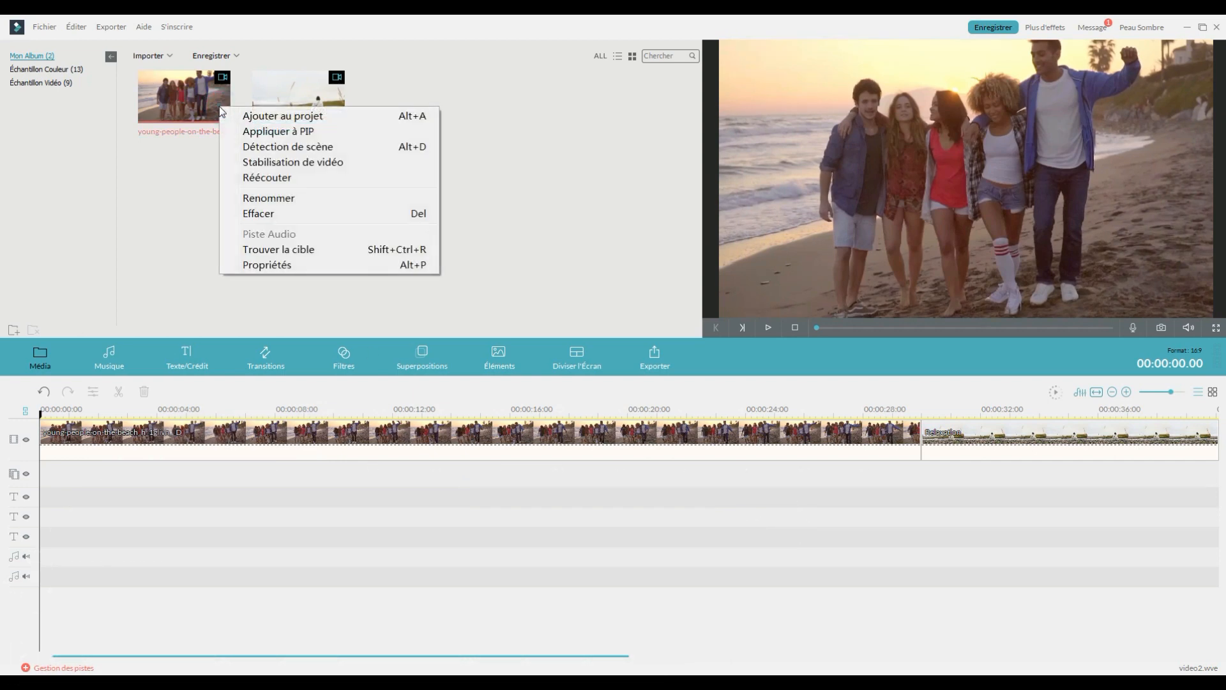
{"action": "left_click", "coordinate": [306, 264]}
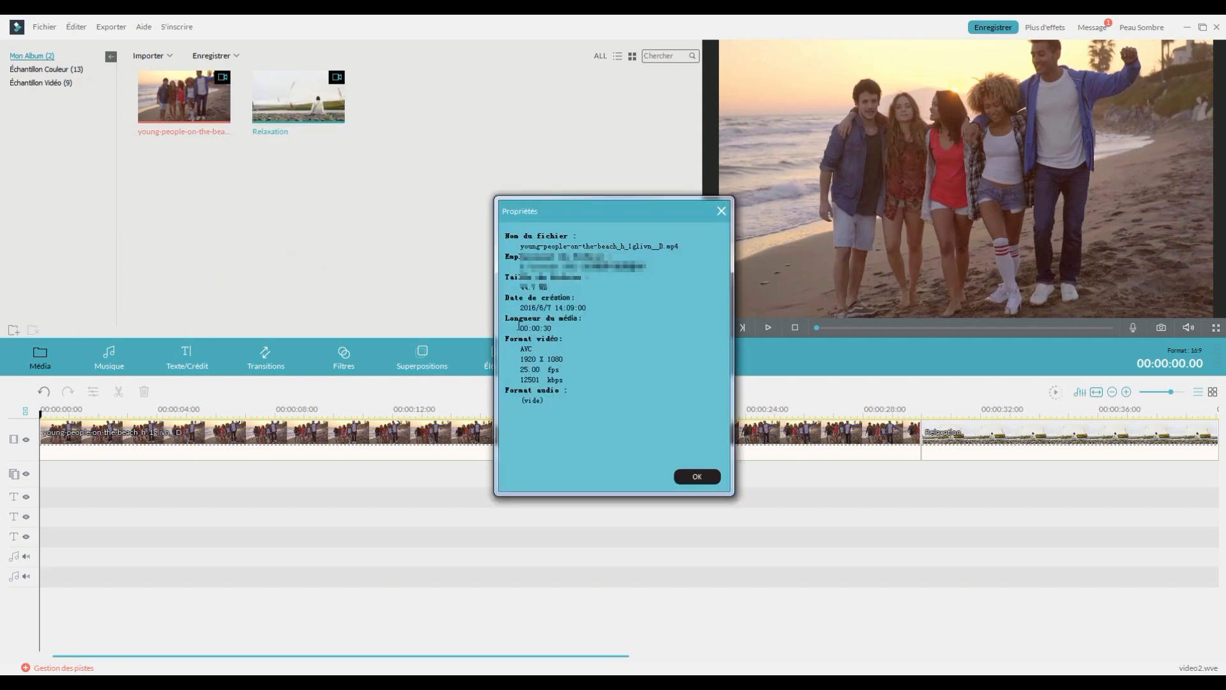
{"action": "left_click_drag", "start_coordinate": [519, 359], "coordinate": [564, 359]}
{"action": "left_click", "coordinate": [573, 372]}
{"action": "left_click_drag", "start_coordinate": [518, 373], "coordinate": [562, 370]}
{"action": "left_click", "coordinate": [705, 483]}
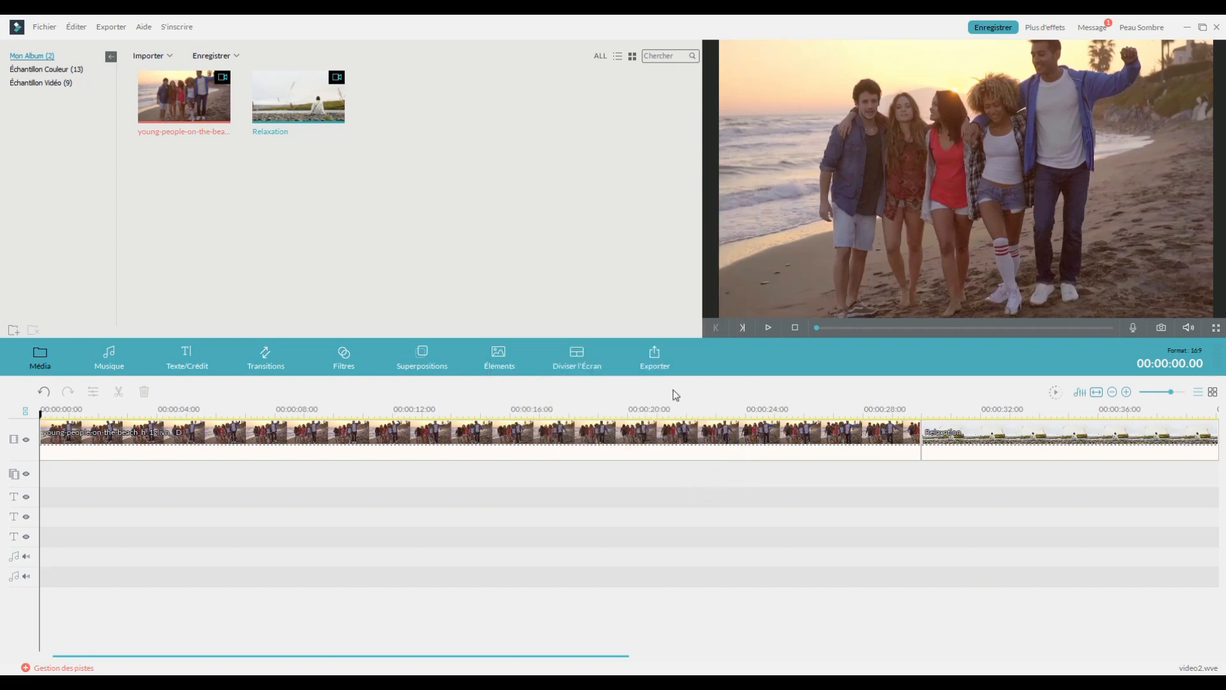
Open the MP4 export settings and set the quality to Meilleur.
{"action": "left_click", "coordinate": [656, 358]}
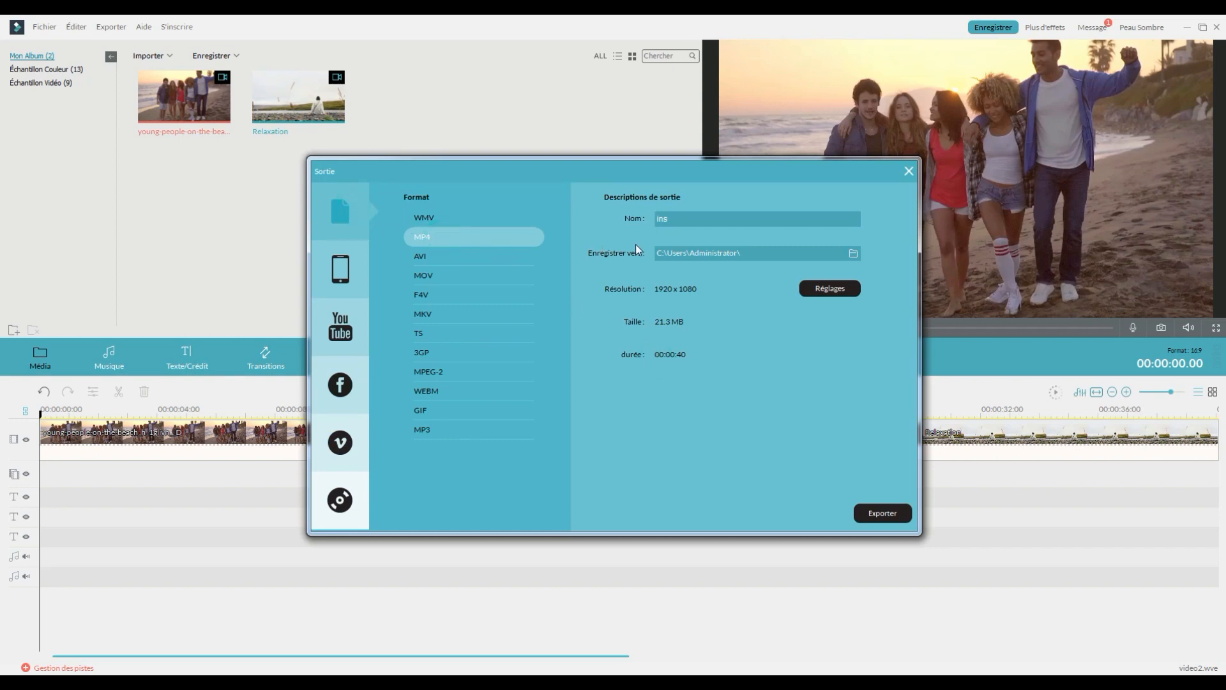
{"action": "left_click", "coordinate": [790, 219]}
{"action": "left_click", "coordinate": [822, 291]}
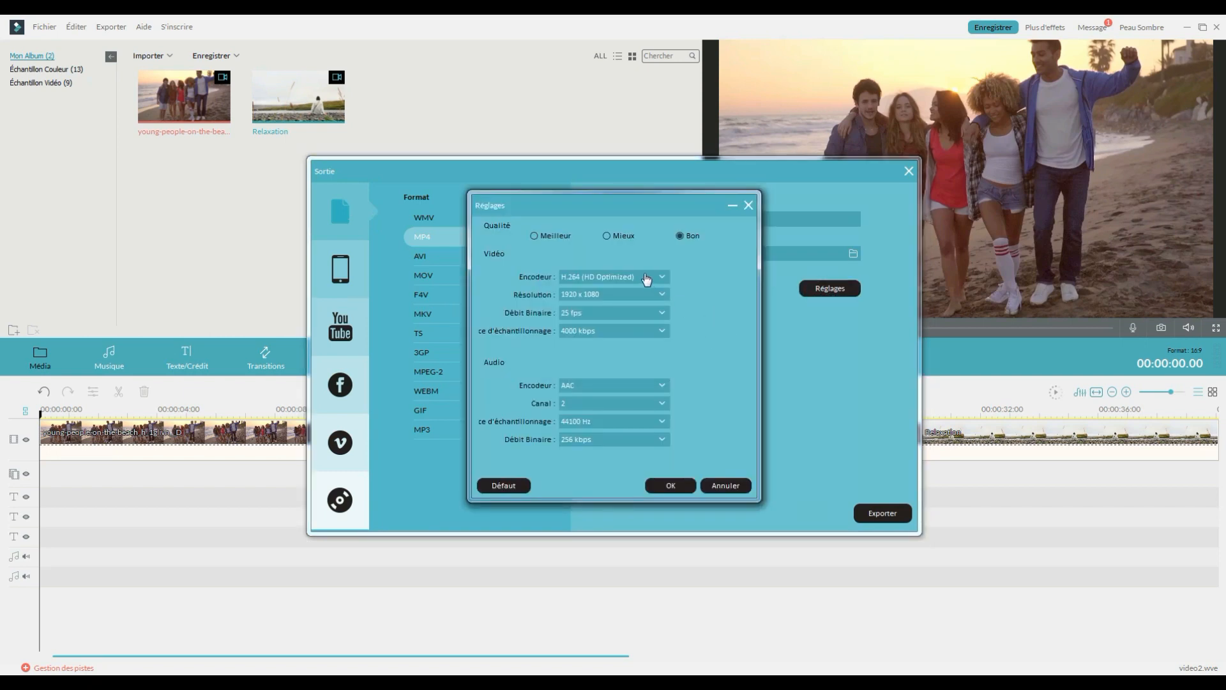
{"action": "left_click", "coordinate": [535, 235]}
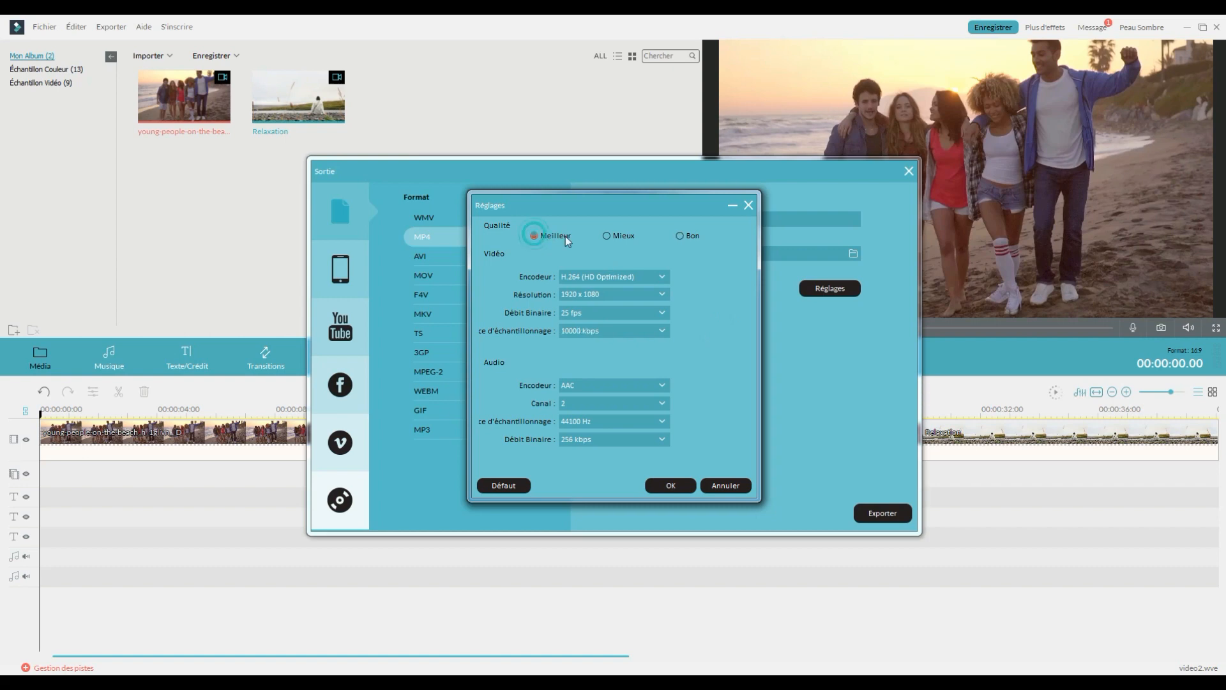
{"action": "left_click", "coordinate": [605, 236]}
{"action": "left_click", "coordinate": [680, 236]}
{"action": "left_click", "coordinate": [535, 235]}
Keep the H.264 (HD Optimized) encoder and choose a 1920 x 1080 resolution at 25 fps for the export.
{"action": "left_click", "coordinate": [640, 279]}
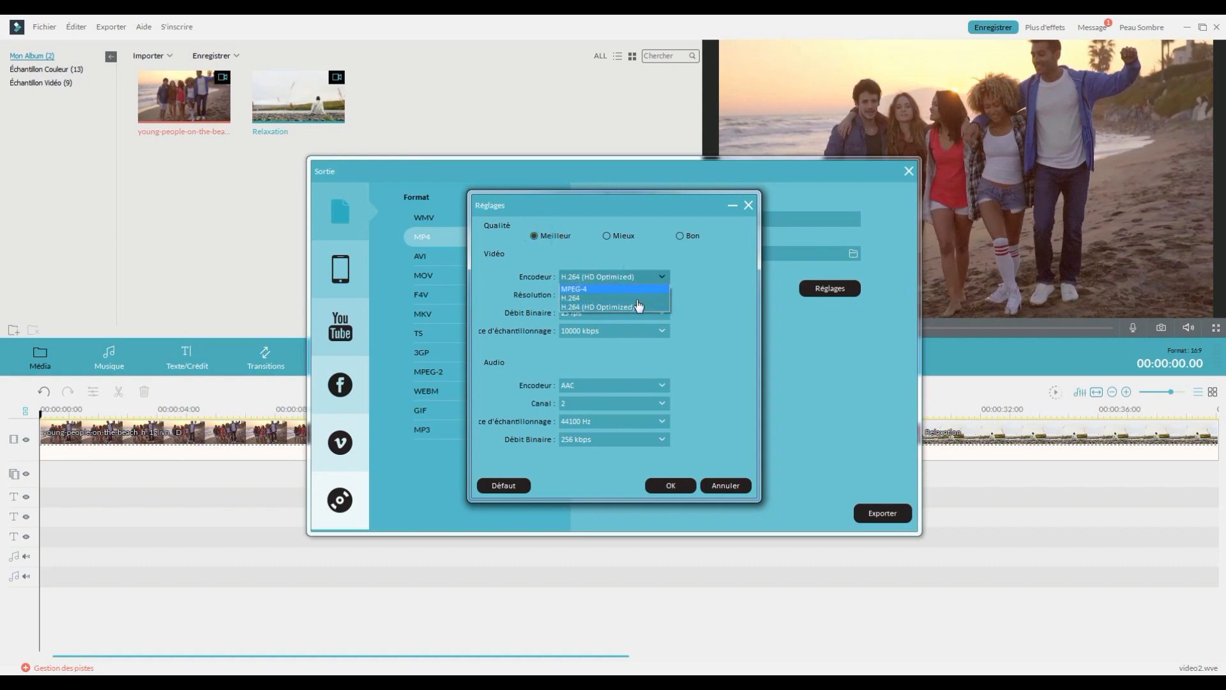
{"action": "left_click", "coordinate": [705, 302]}
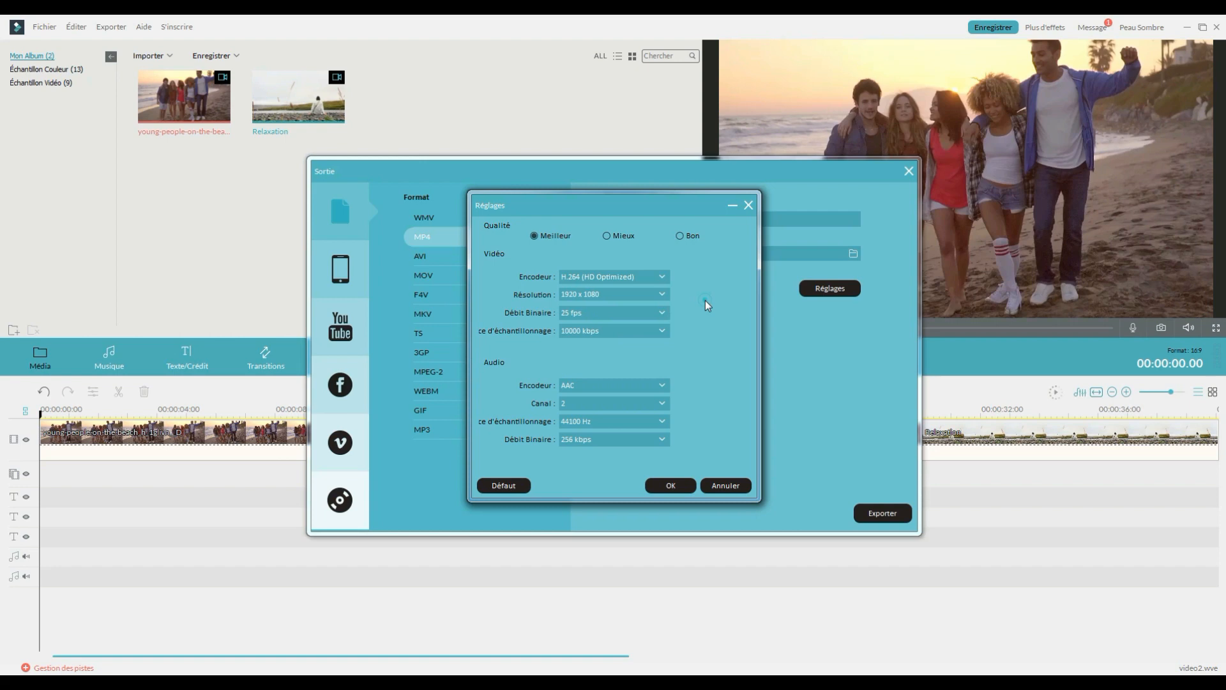
{"action": "left_click", "coordinate": [652, 294]}
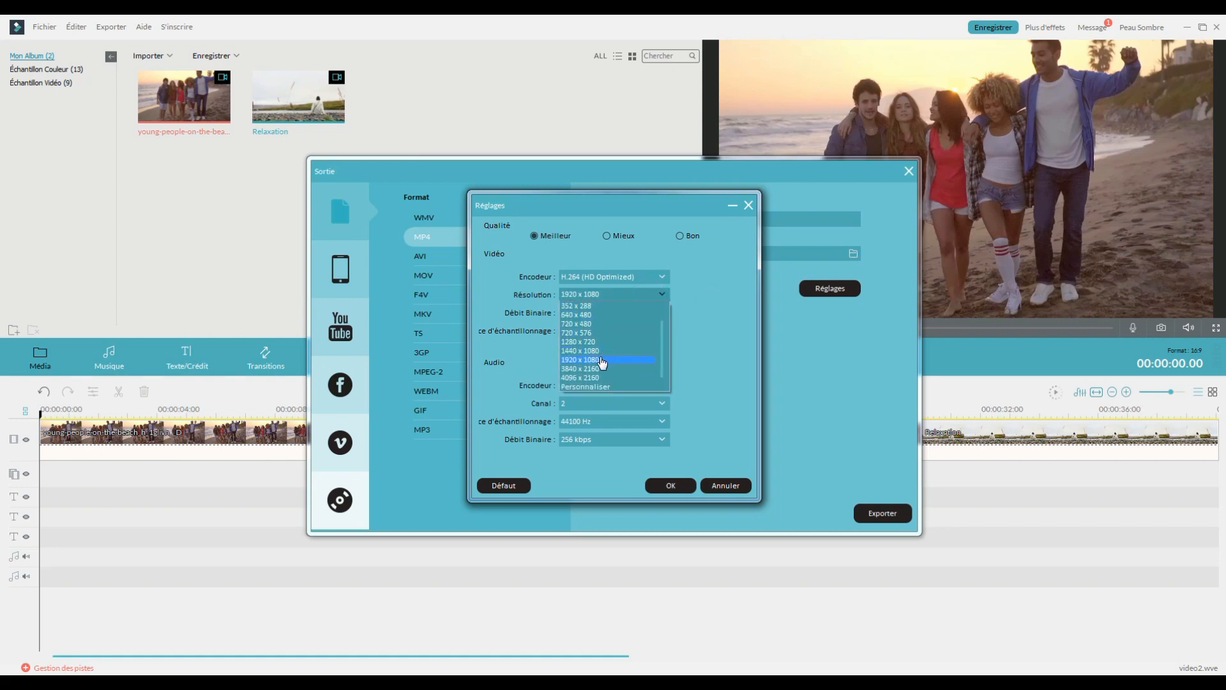
{"action": "left_click", "coordinate": [600, 356]}
{"action": "left_click", "coordinate": [693, 331]}
{"action": "left_click", "coordinate": [630, 313]}
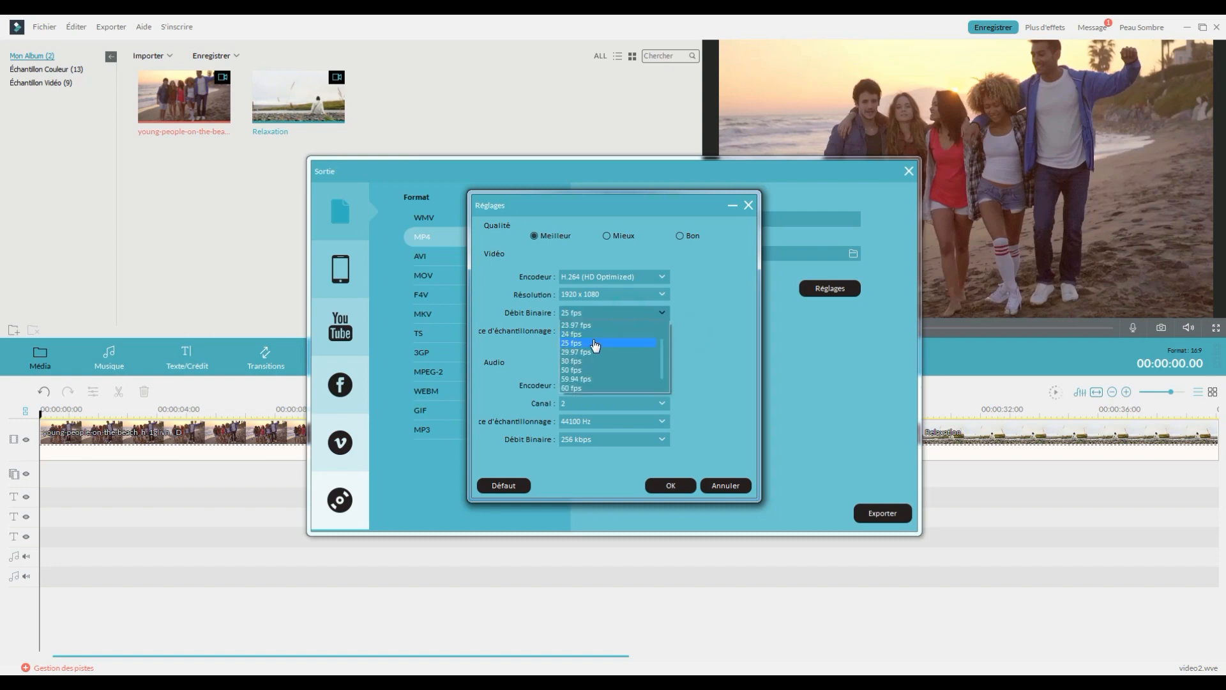
{"action": "left_click", "coordinate": [596, 343]}
{"action": "left_click", "coordinate": [730, 339]}
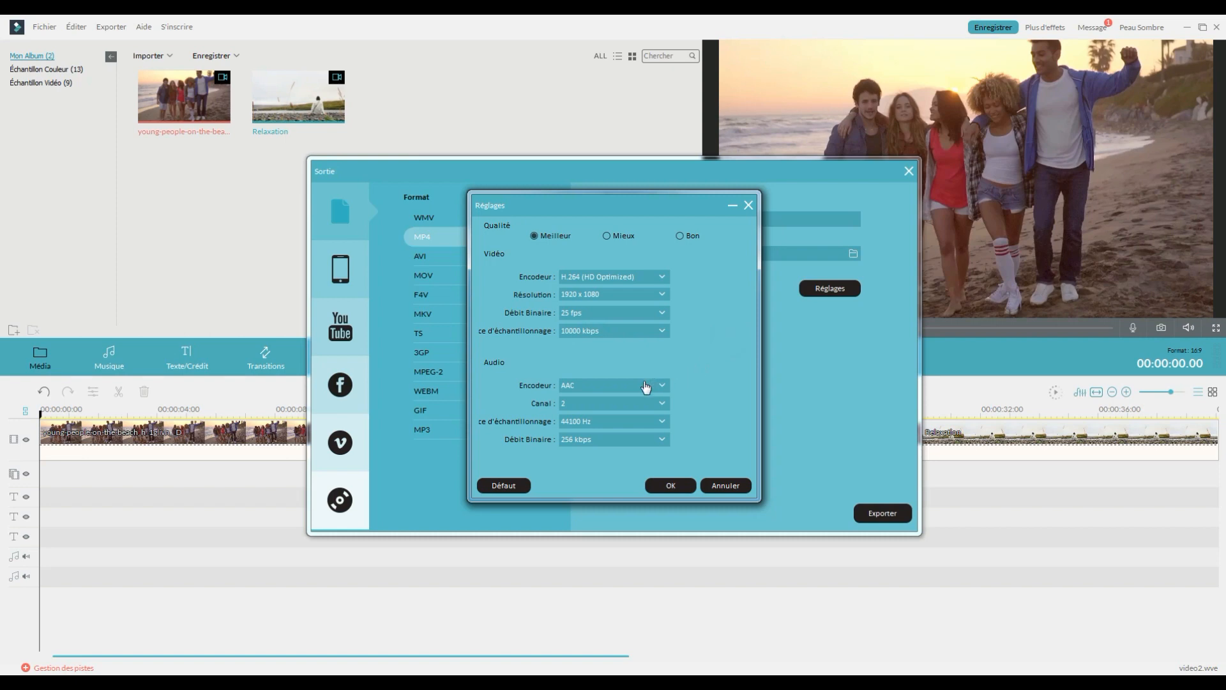
Choose a 256 kbps audio bit rate, accept the settings and export the video as MP4.
{"action": "left_click", "coordinate": [640, 441]}
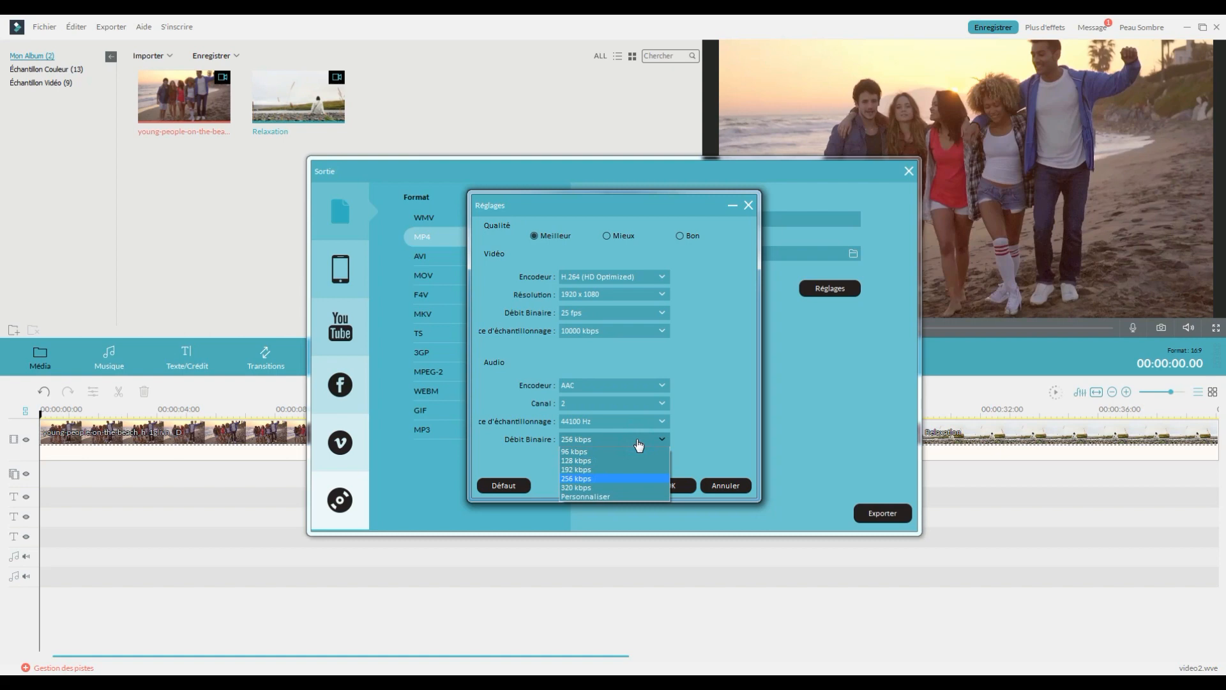
{"action": "left_click", "coordinate": [588, 480]}
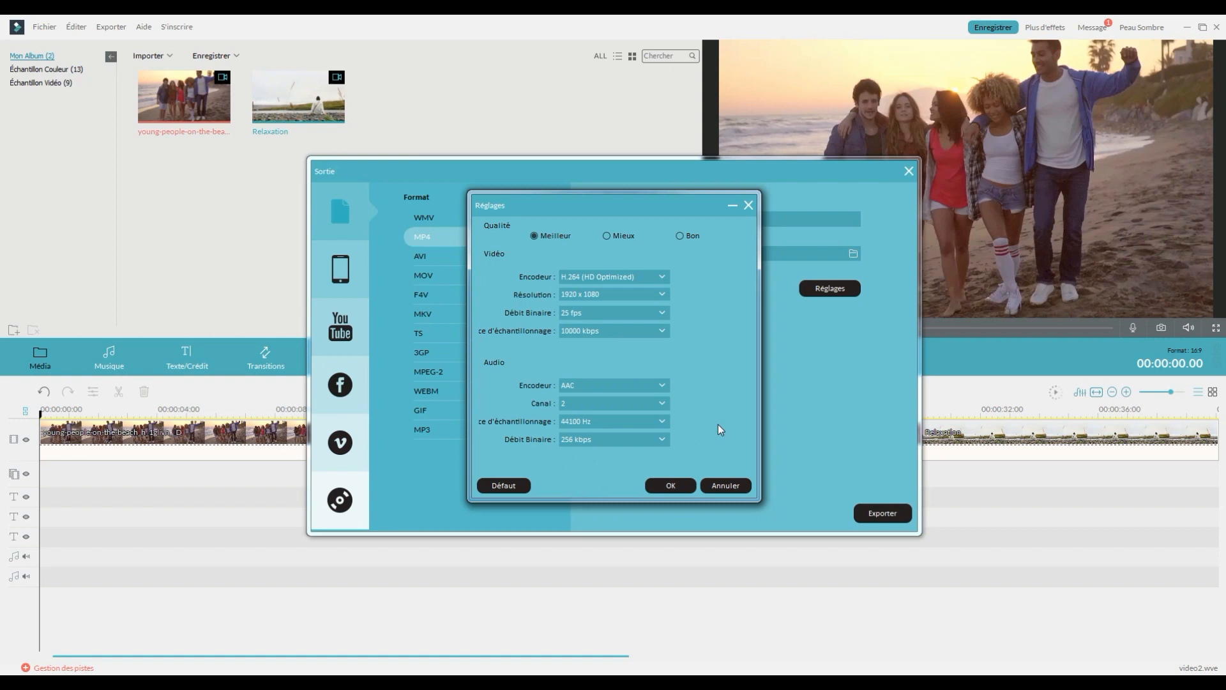
{"action": "left_click", "coordinate": [670, 487]}
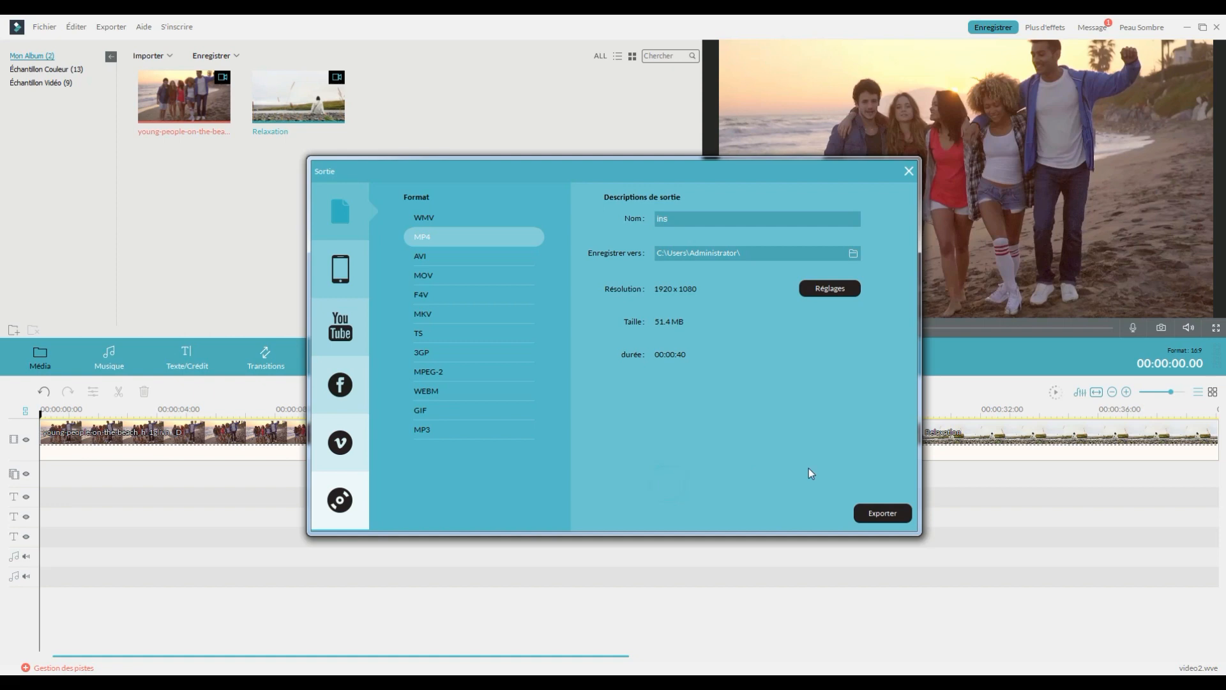
{"action": "left_click", "coordinate": [890, 514]}
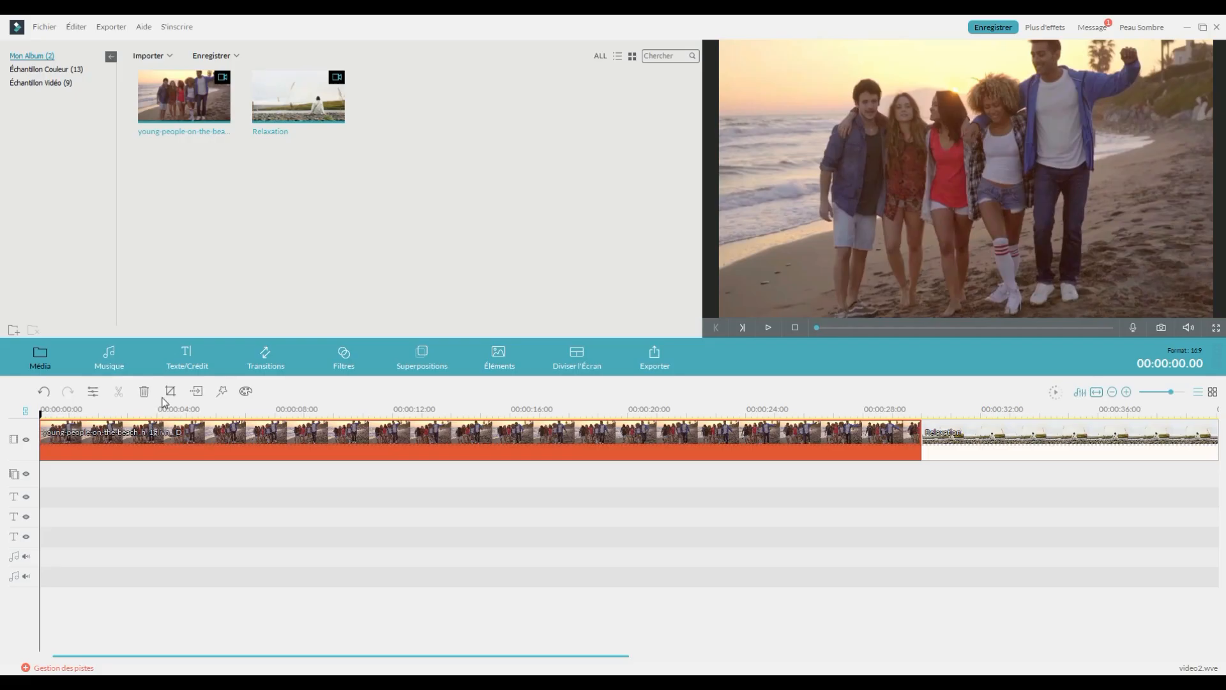
Open the crop and zoom settings for the beach clip on the timeline and try to resize the crop frame.
{"action": "left_click", "coordinate": [171, 391]}
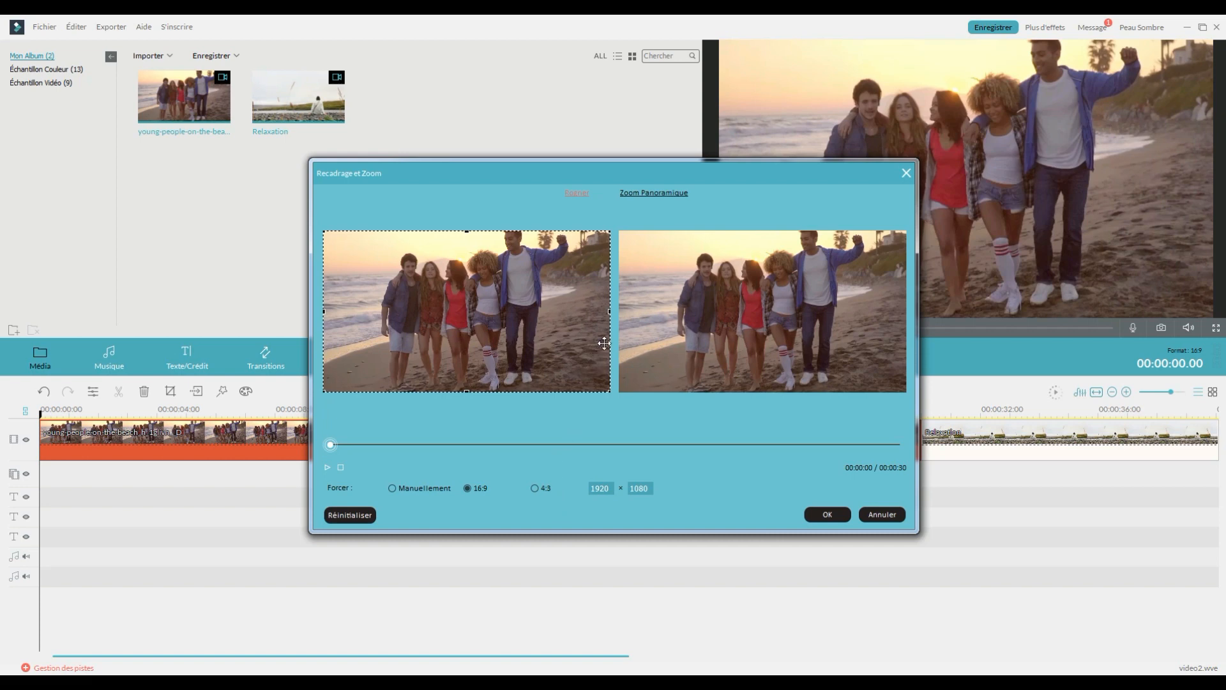
{"action": "left_click_drag", "start_coordinate": [607, 390], "coordinate": [650, 395]}
{"action": "left_click_drag", "start_coordinate": [610, 311], "coordinate": [637, 370]}
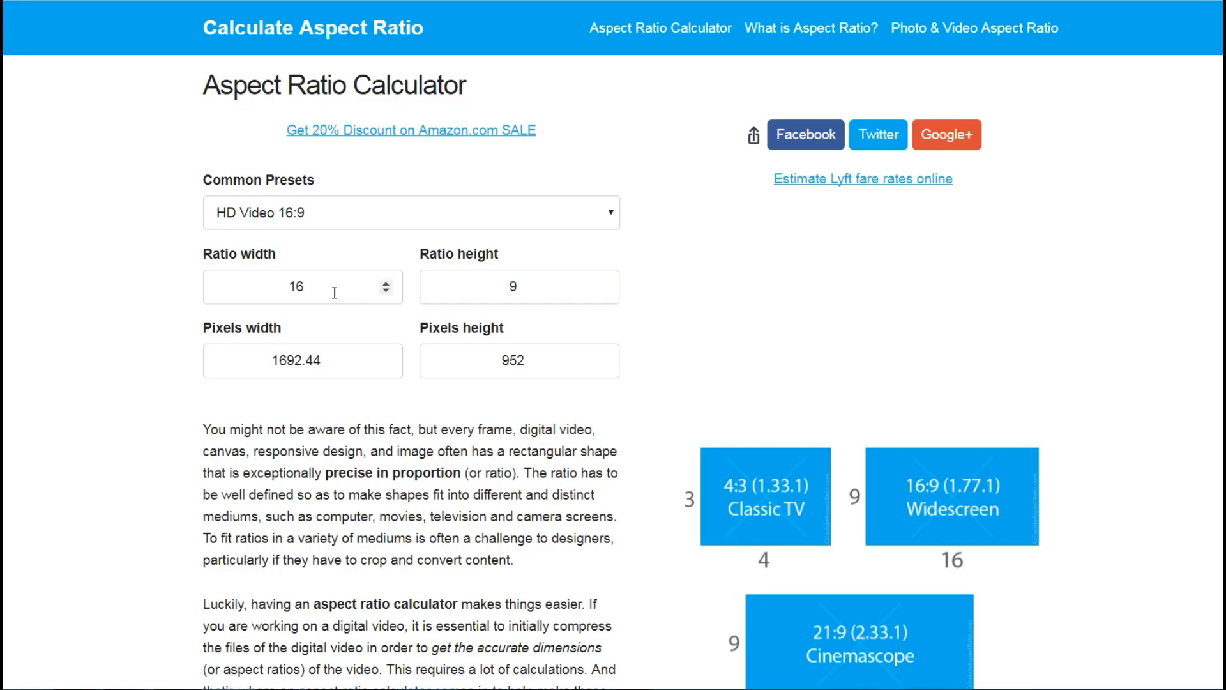
In the online Aspect Ratio Calculator, set the ratio to 4:5 and the pixel height to 1080.
{"action": "double_click", "coordinate": [324, 285]}
{"action": "key", "text": "BackSpace"}
{"action": "type", "text": "4"}
{"action": "left_click", "coordinate": [530, 287]}
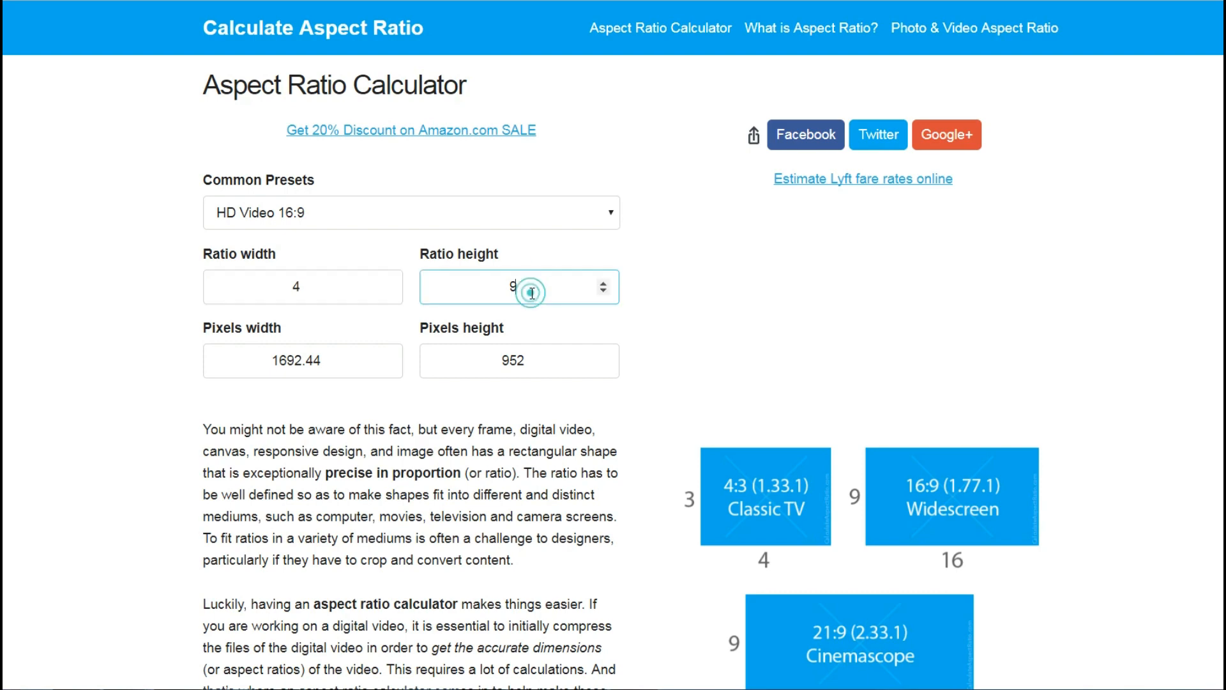
{"action": "key", "text": "BackSpace"}
{"action": "type", "text": "5"}
{"action": "left_click", "coordinate": [550, 363]}
{"action": "left_click_drag", "start_coordinate": [527, 360], "coordinate": [502, 366]}
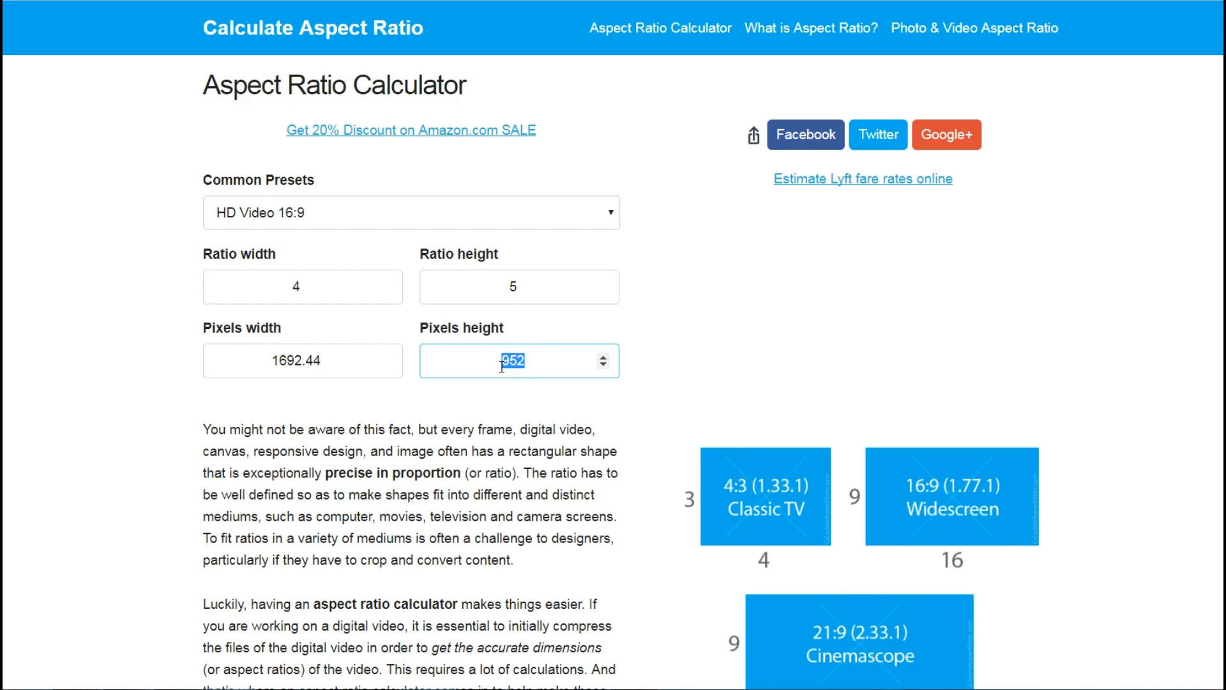
{"action": "type", "text": "1080"}
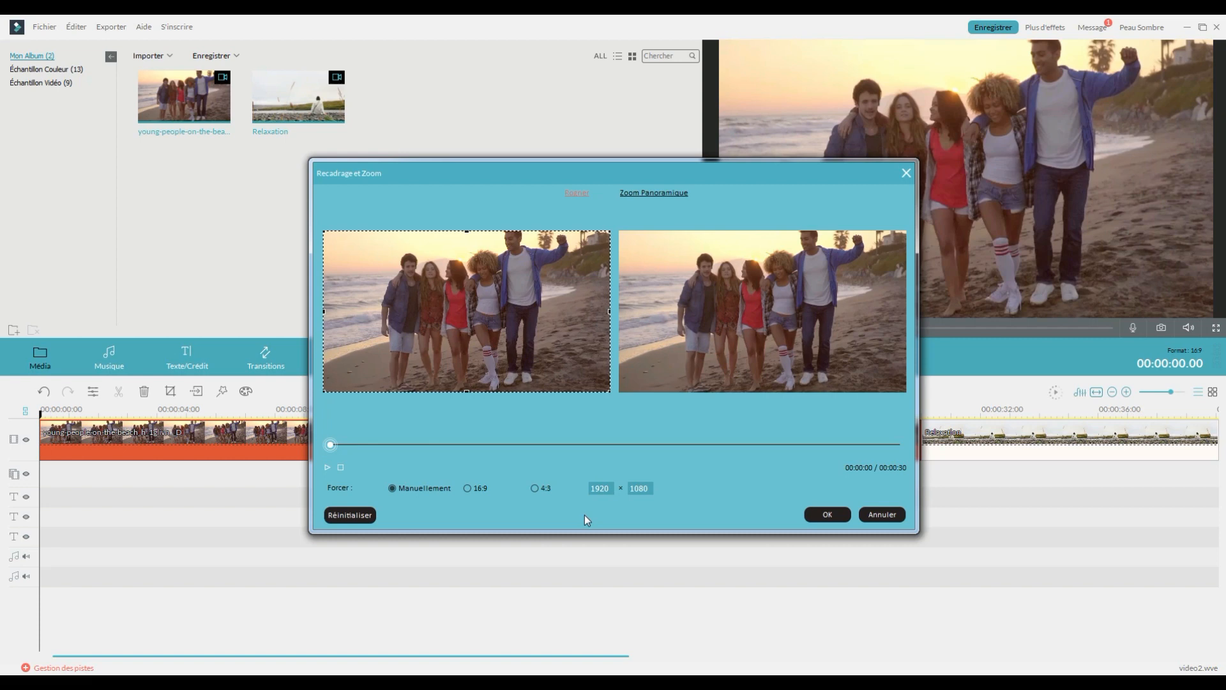
Crop the beach clip to 864 x 1080, centre the frame on the group of people and apply the crop.
{"action": "left_click_drag", "start_coordinate": [608, 487], "coordinate": [579, 492]}
{"action": "key", "text": "Return"}
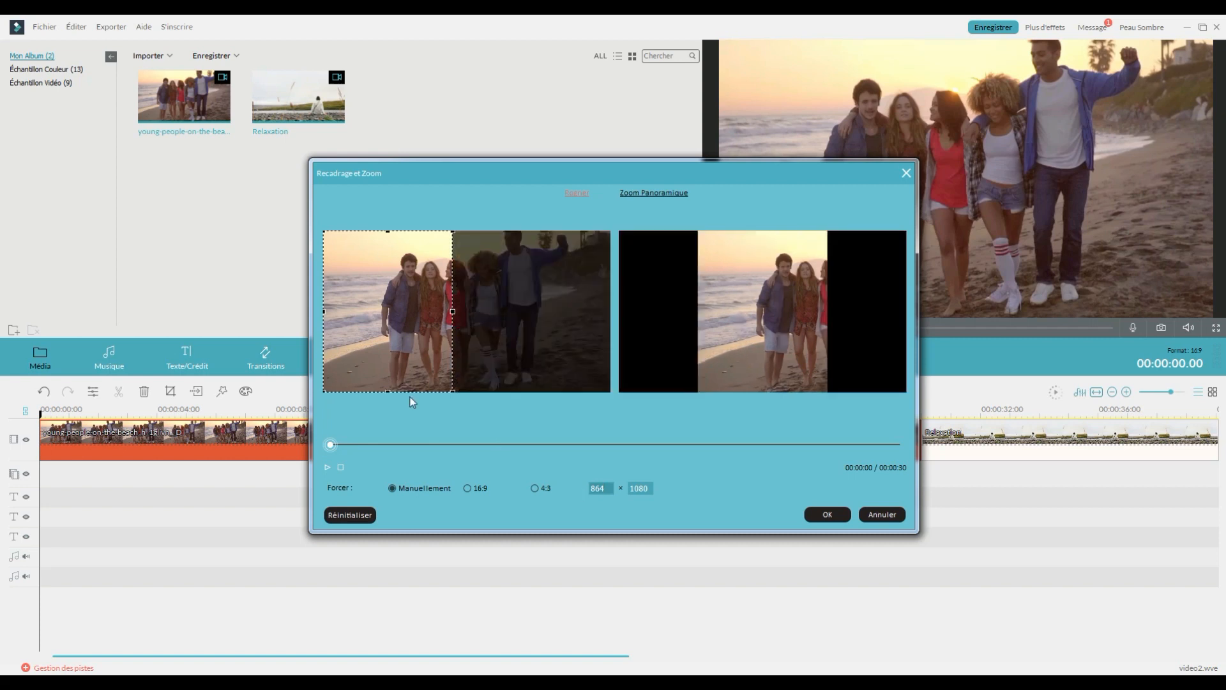
{"action": "left_click_drag", "start_coordinate": [399, 354], "coordinate": [464, 354]}
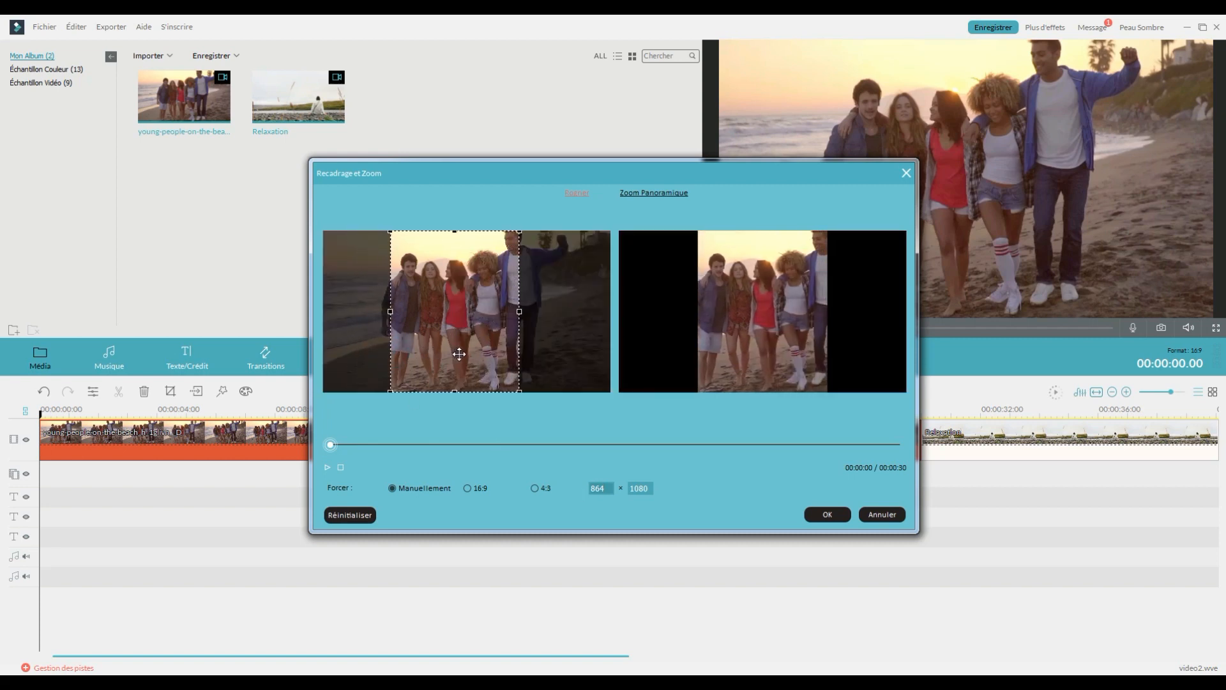
{"action": "left_click", "coordinate": [828, 514]}
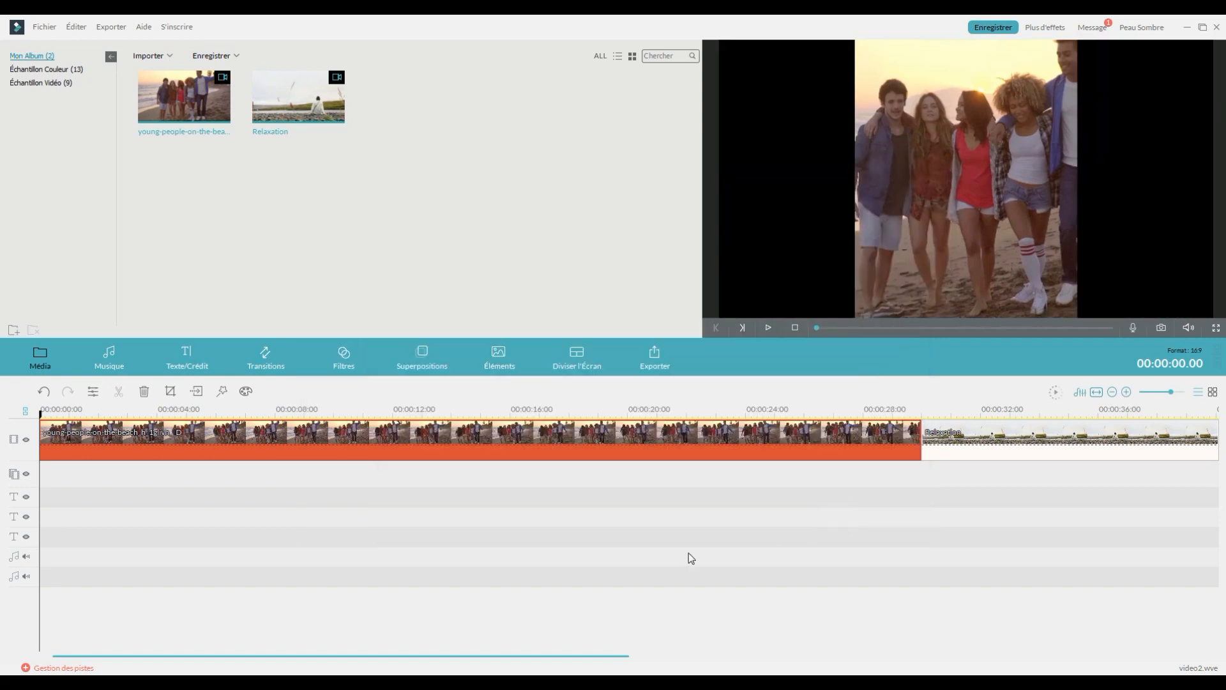
Configure the MP4 export with a custom resolution of 864 x 1080 at 25 fps.
{"action": "left_click", "coordinate": [654, 360]}
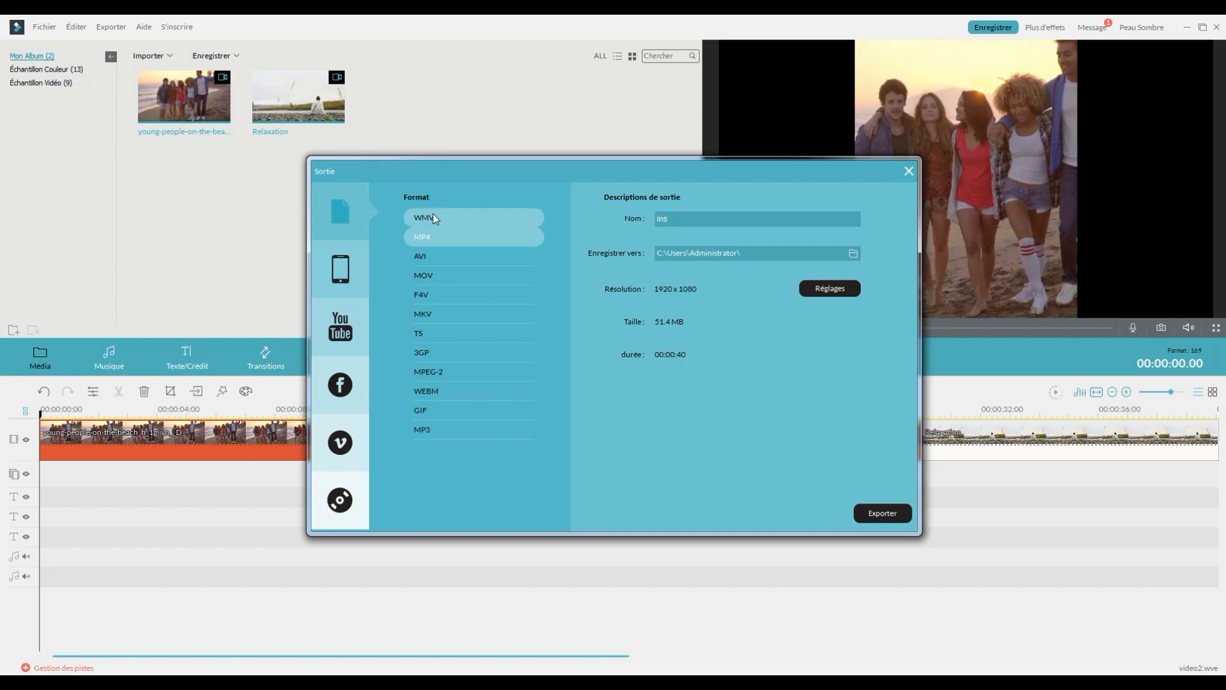
{"action": "left_click", "coordinate": [833, 288]}
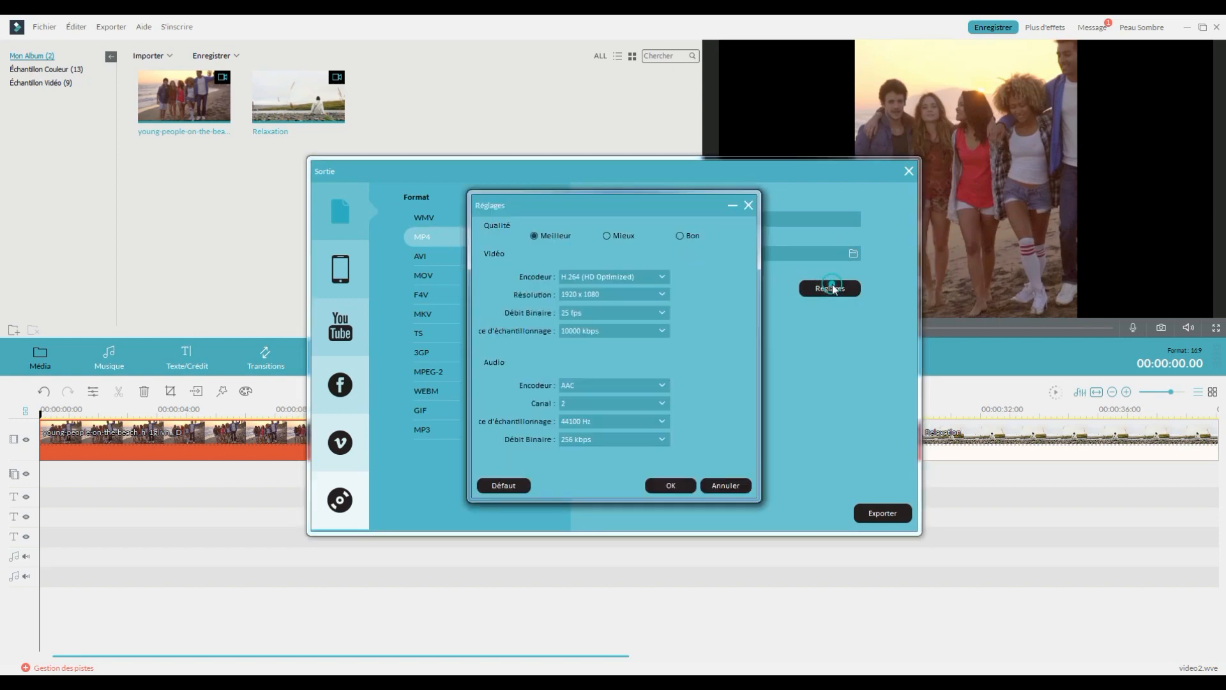
{"action": "left_click", "coordinate": [661, 295]}
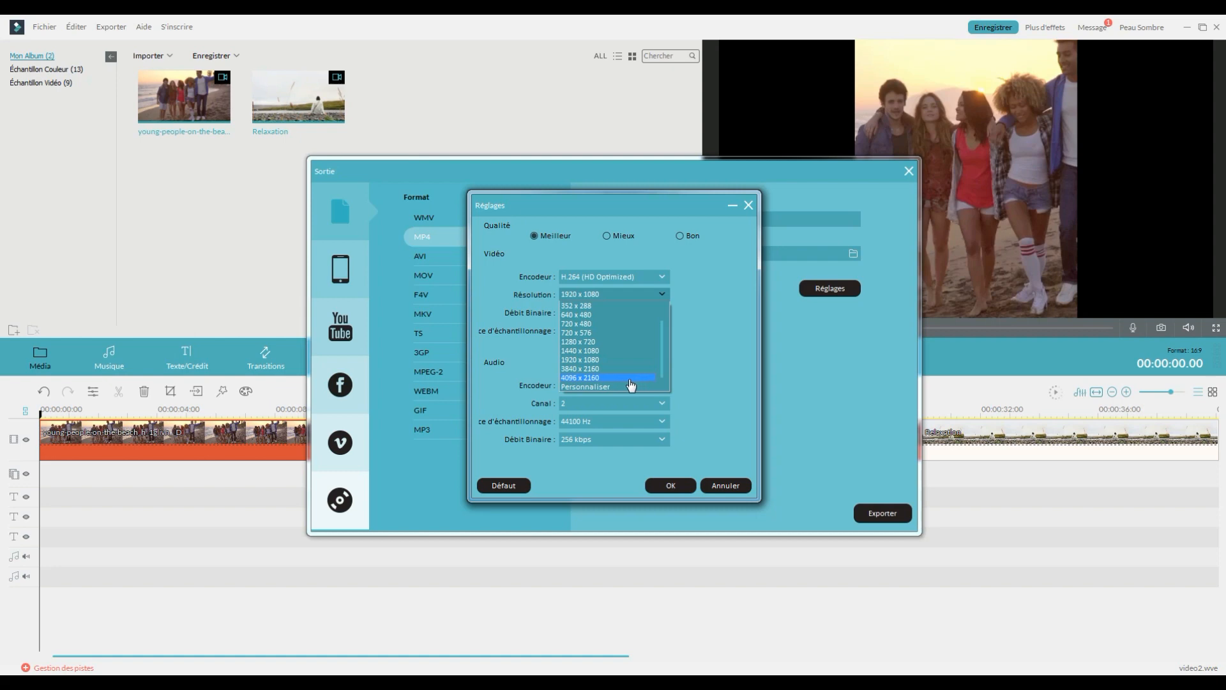
{"action": "left_click", "coordinate": [602, 387]}
{"action": "double_click", "coordinate": [691, 295]}
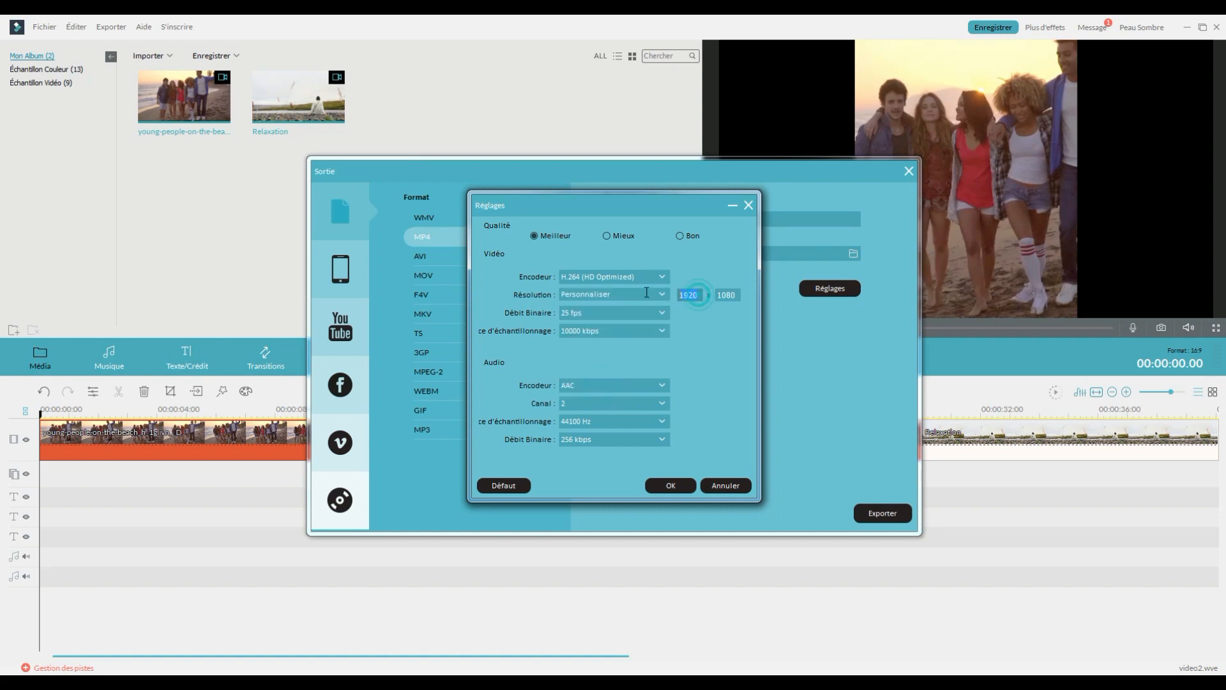
{"action": "type", "text": "864"}
{"action": "left_click", "coordinate": [633, 314]}
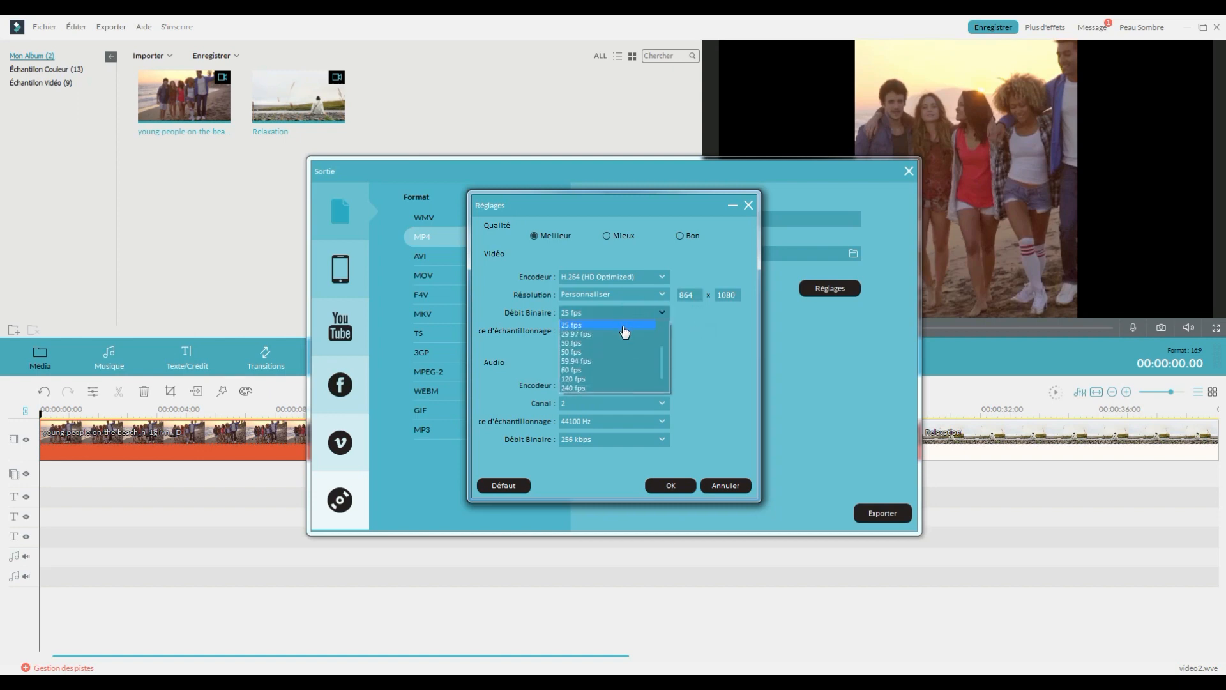
{"action": "left_click", "coordinate": [620, 324]}
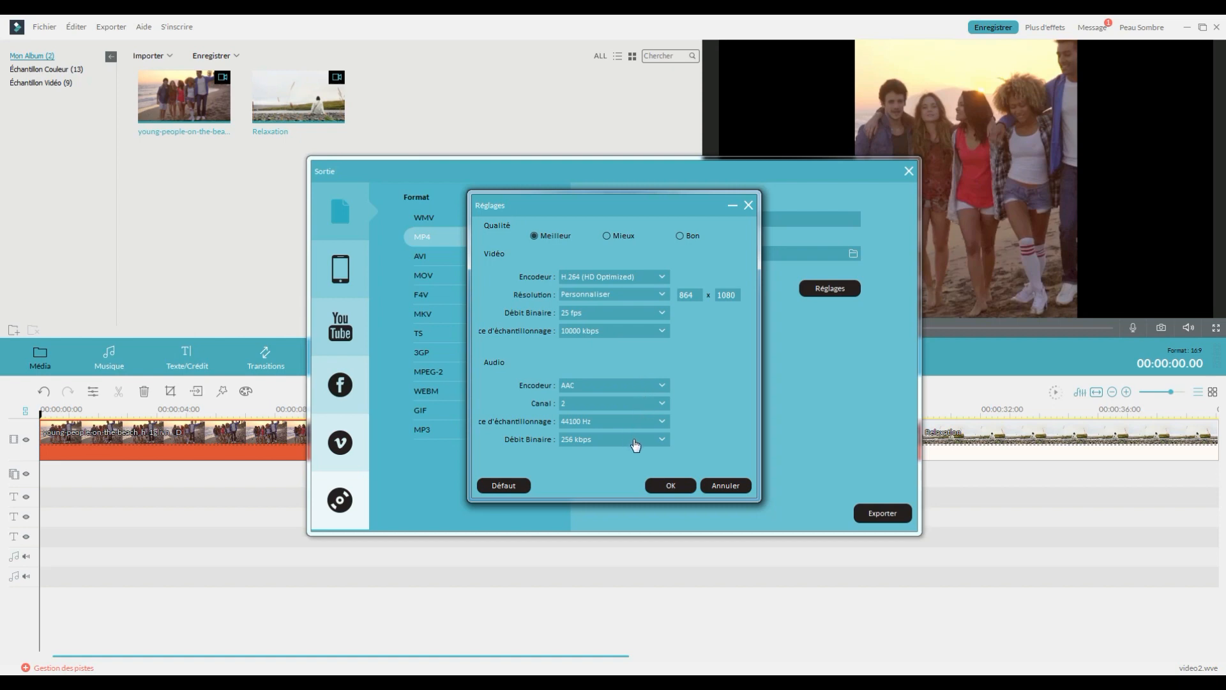
{"action": "left_click", "coordinate": [670, 486]}
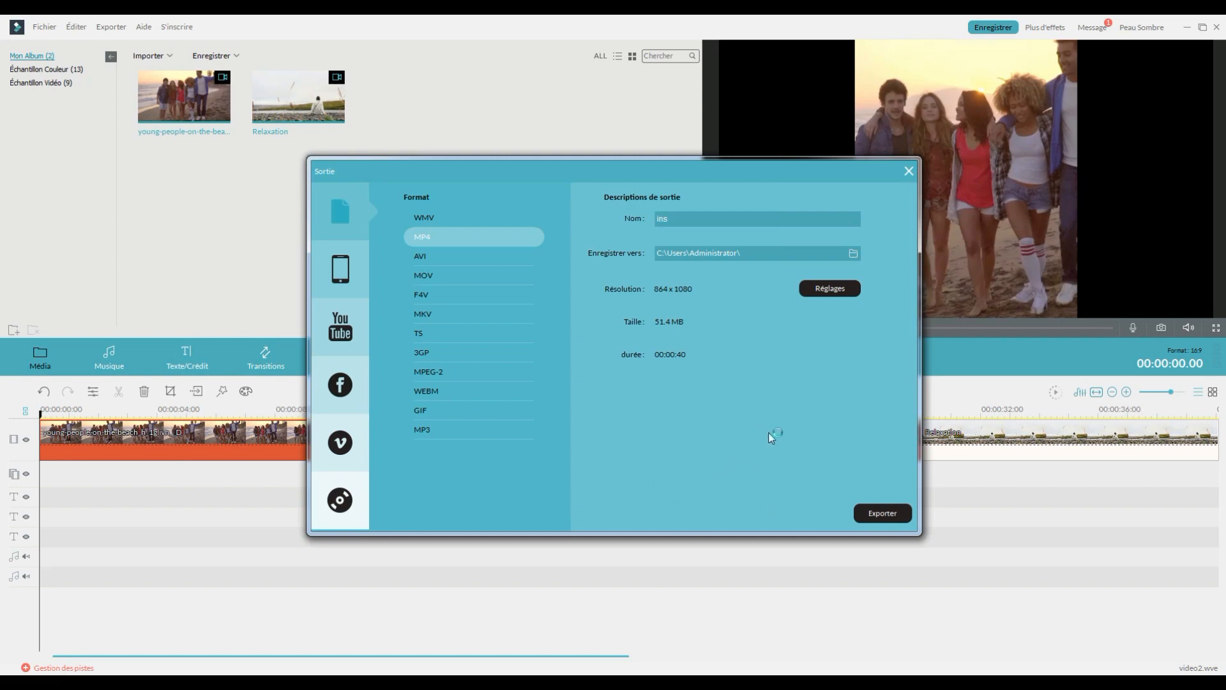
Name the output file instagram2 and export the video.
{"action": "left_click_drag", "start_coordinate": [688, 220], "coordinate": [610, 208]}
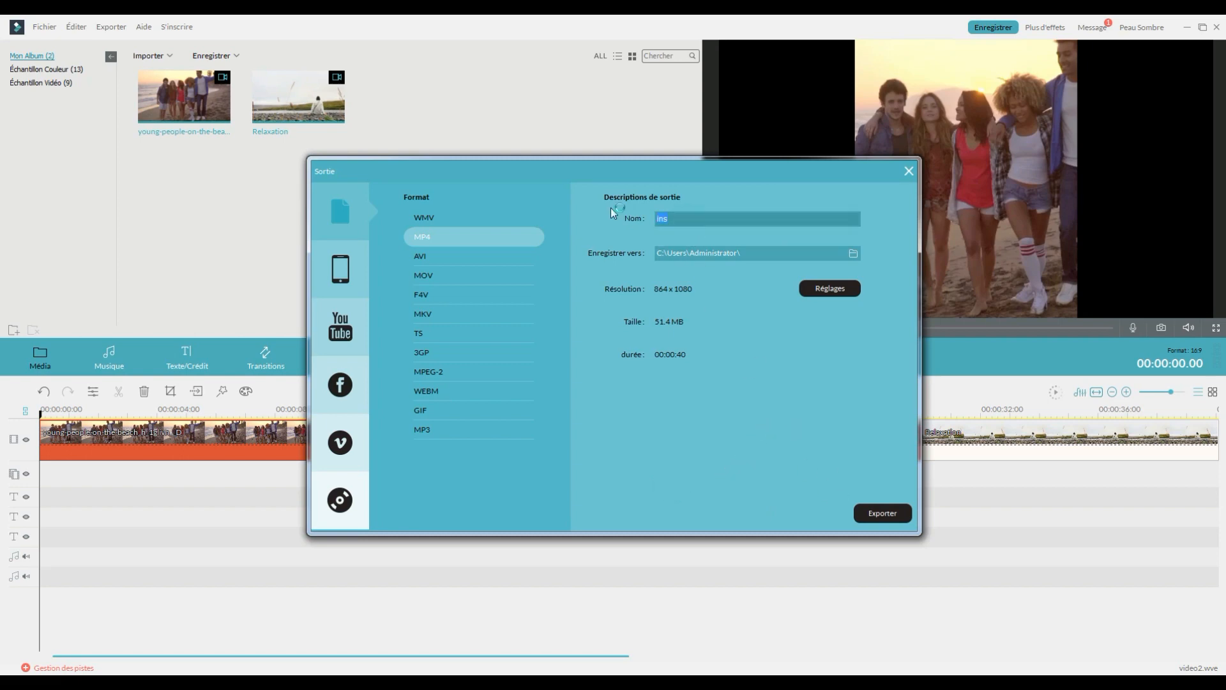
{"action": "key", "text": "BackSpace"}
{"action": "type", "text": "instagram2"}
{"action": "left_click", "coordinate": [868, 514]}
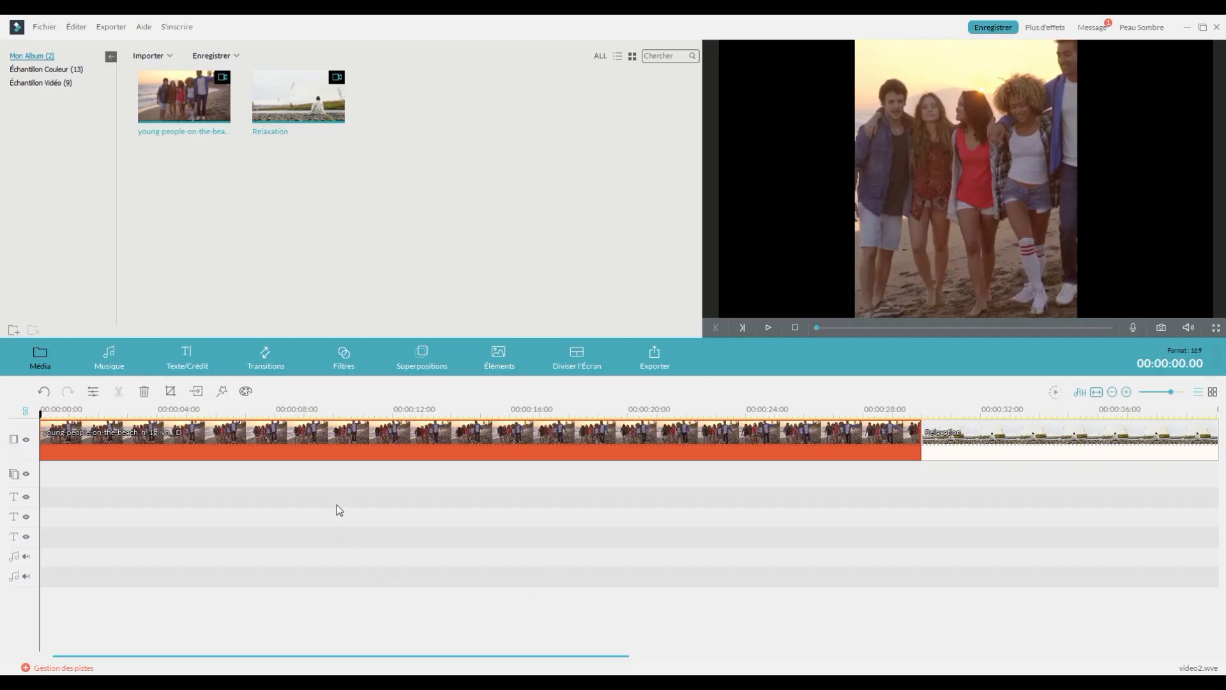
Crop the beach clip to 1080 x 1080 with the frame around the whole group, check it during playback and apply the crop.
{"action": "left_click", "coordinate": [170, 390]}
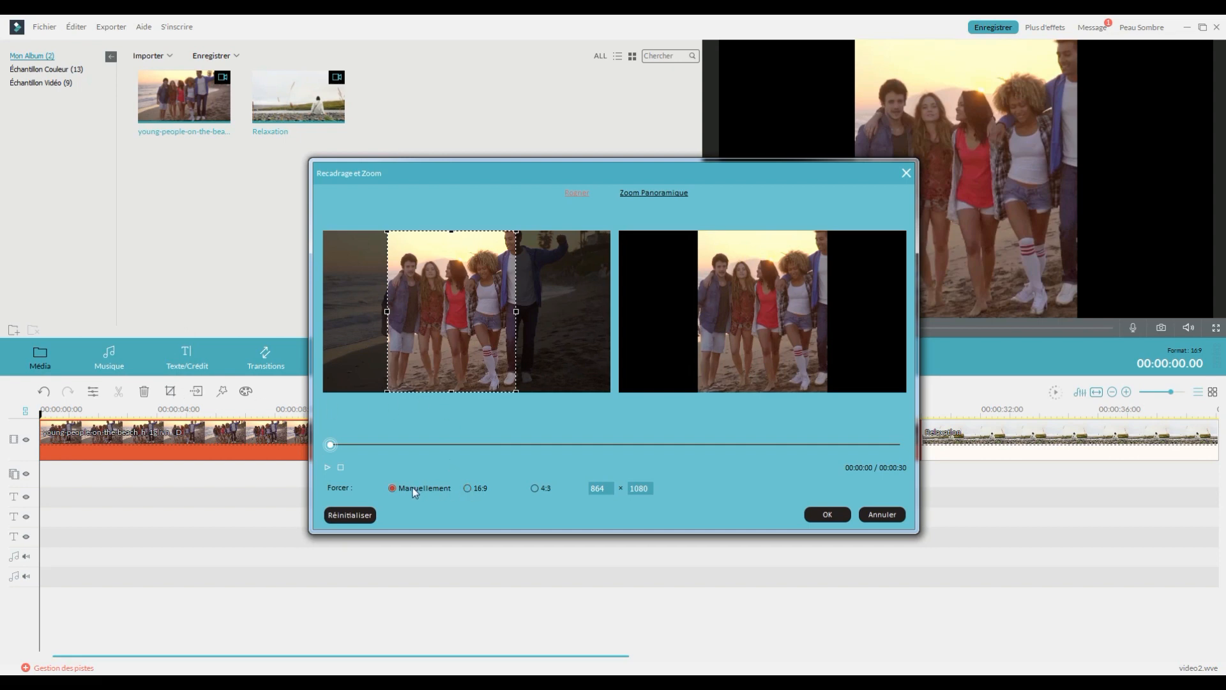
{"action": "double_click", "coordinate": [610, 489]}
{"action": "key", "text": "BackSpace"}
{"action": "left_click", "coordinate": [478, 462]}
{"action": "left_click_drag", "start_coordinate": [474, 344], "coordinate": [470, 344]}
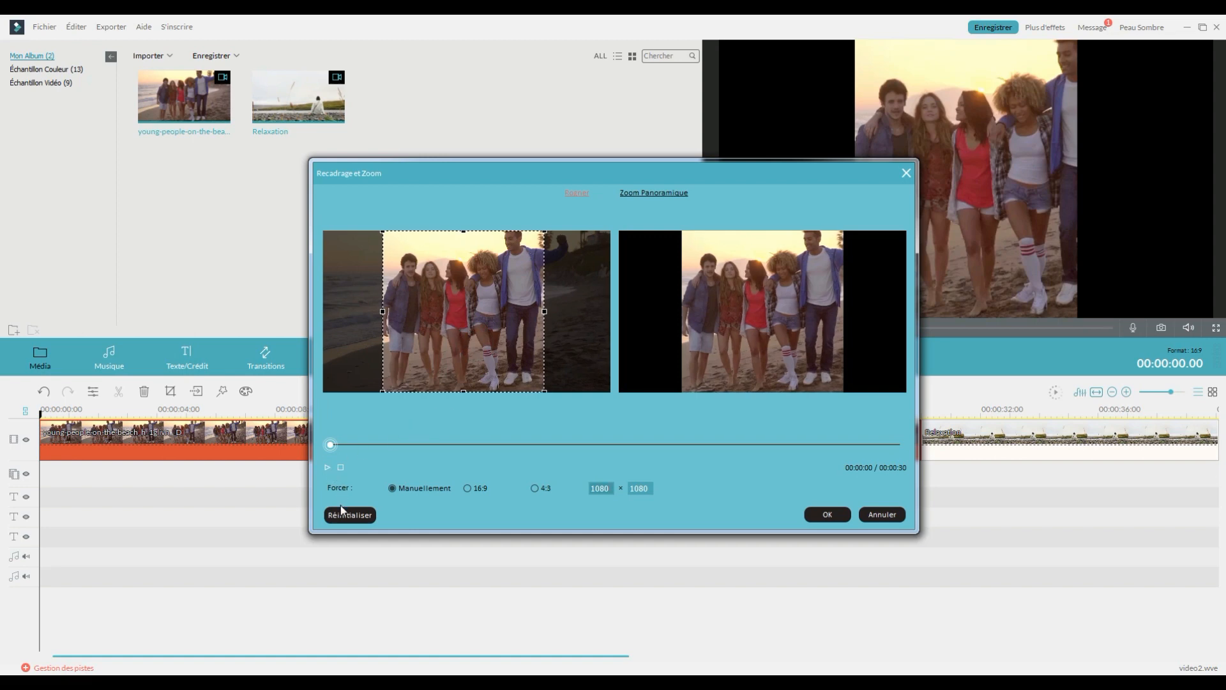
{"action": "left_click", "coordinate": [328, 467]}
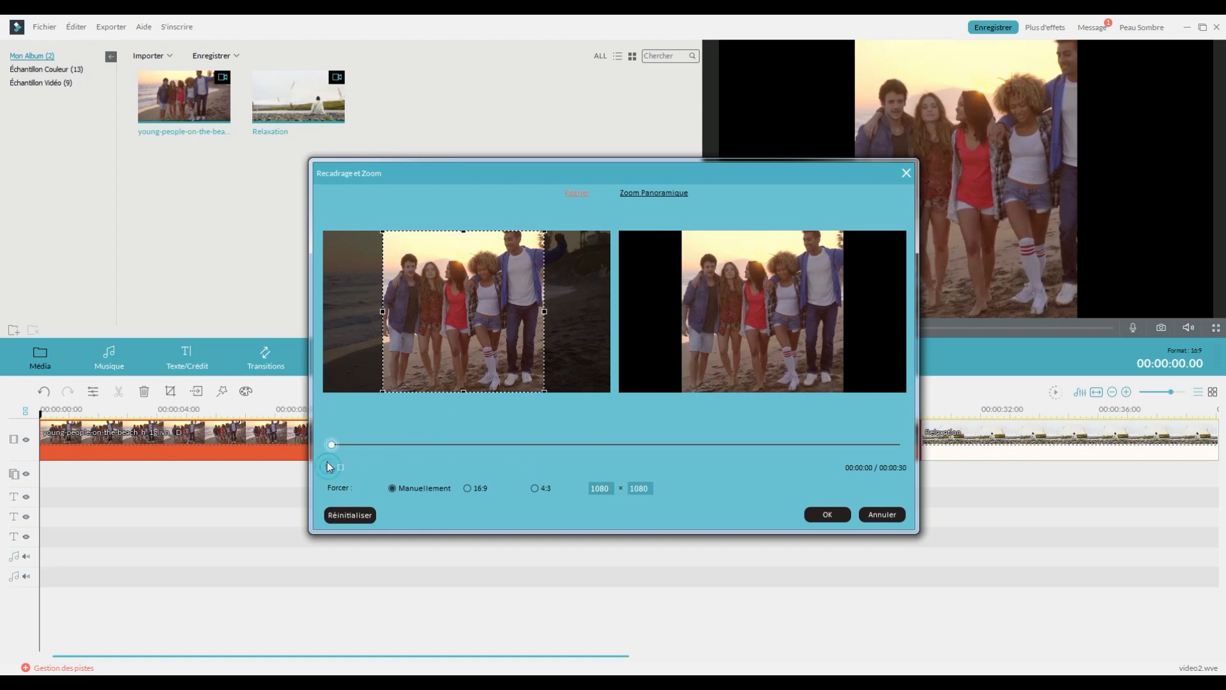
{"action": "left_click_drag", "start_coordinate": [358, 447], "coordinate": [524, 448]}
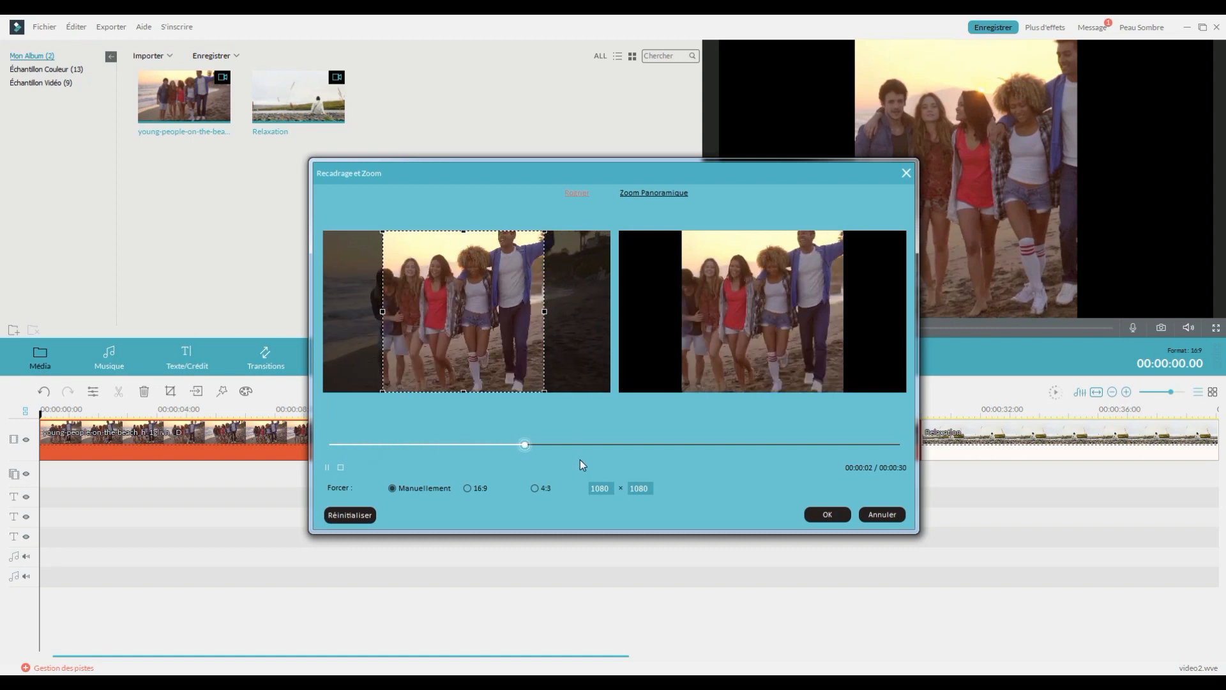
{"action": "left_click", "coordinate": [844, 514]}
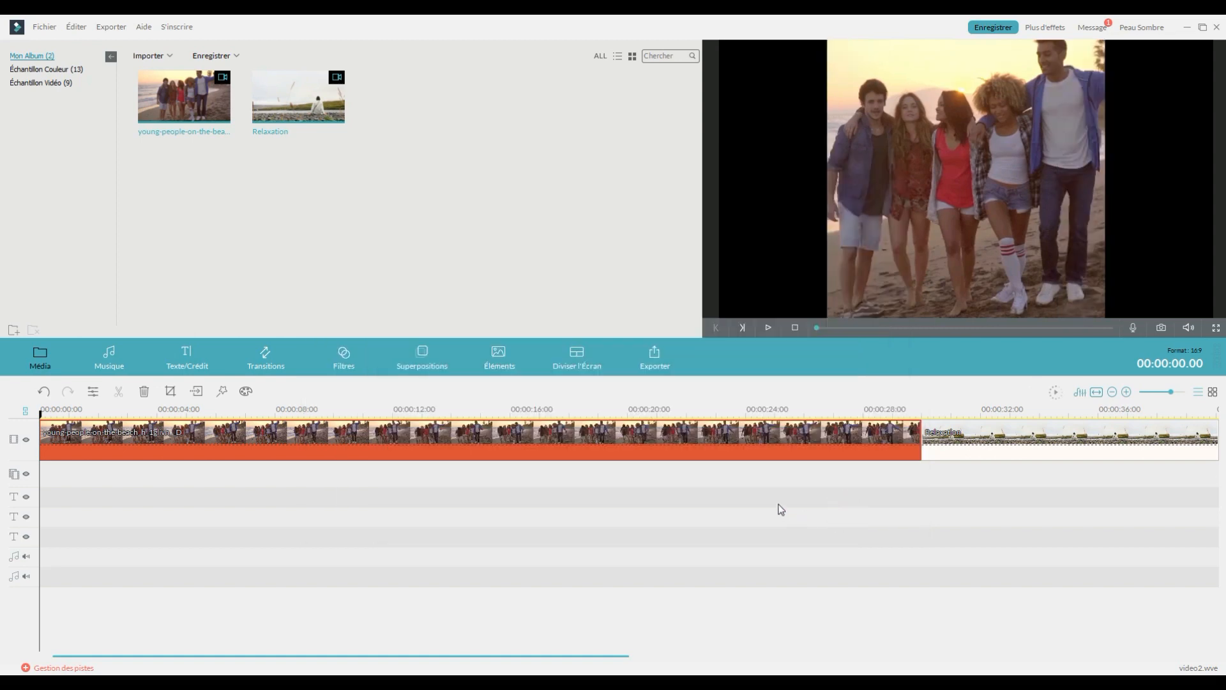
Set the MP4 export's custom resolution to 1080 x 1080.
{"action": "left_click", "coordinate": [655, 362]}
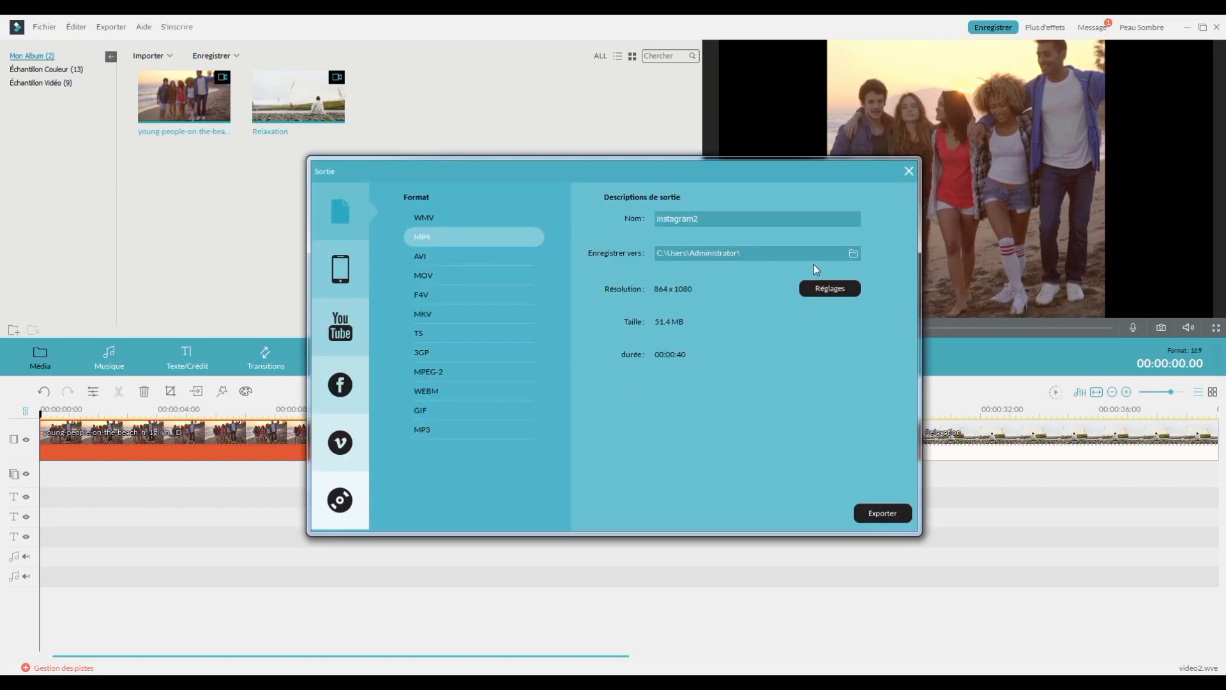
{"action": "left_click", "coordinate": [829, 288]}
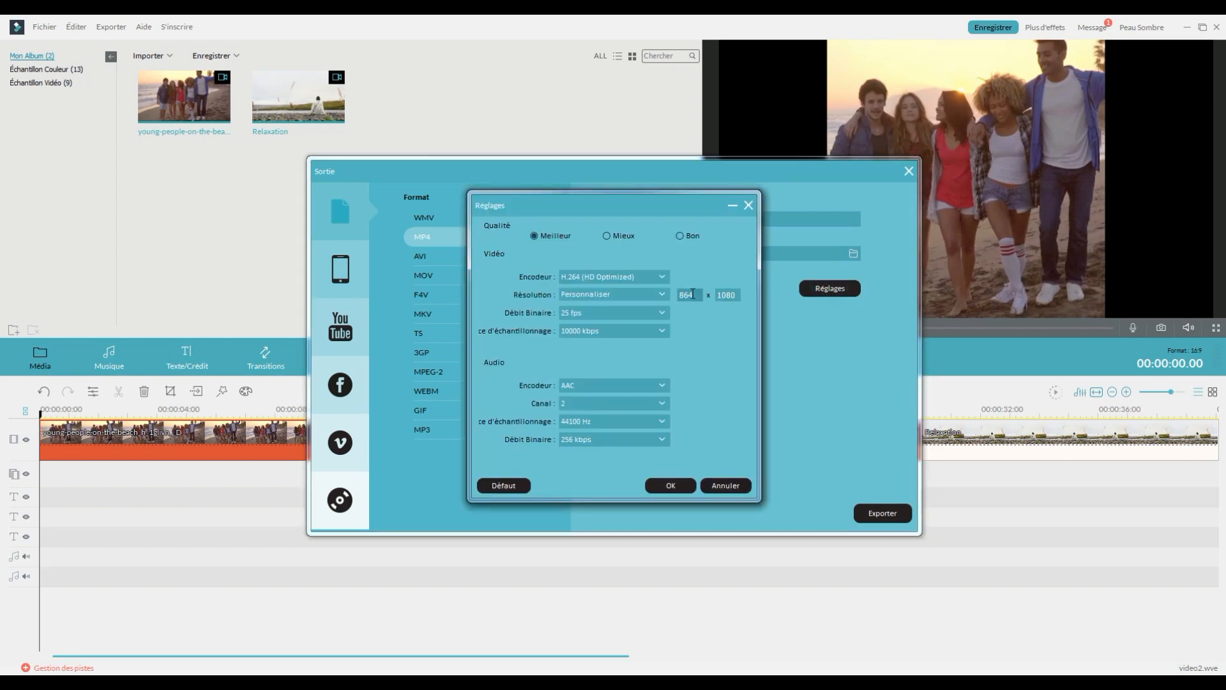
{"action": "left_click_drag", "start_coordinate": [692, 294], "coordinate": [673, 297]}
{"action": "left_click", "coordinate": [669, 485]}
Remove the trailing 2 from the output file name and export the square video.
{"action": "left_click", "coordinate": [796, 424]}
{"action": "left_click", "coordinate": [737, 220]}
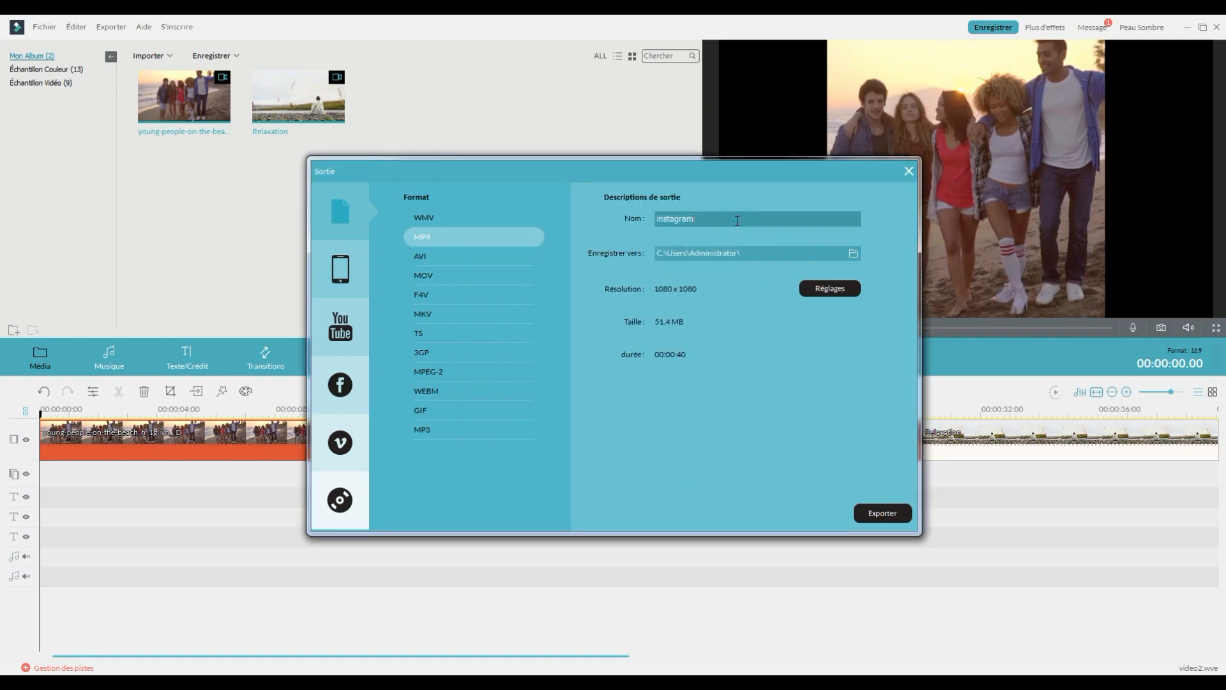
{"action": "left_click", "coordinate": [883, 513]}
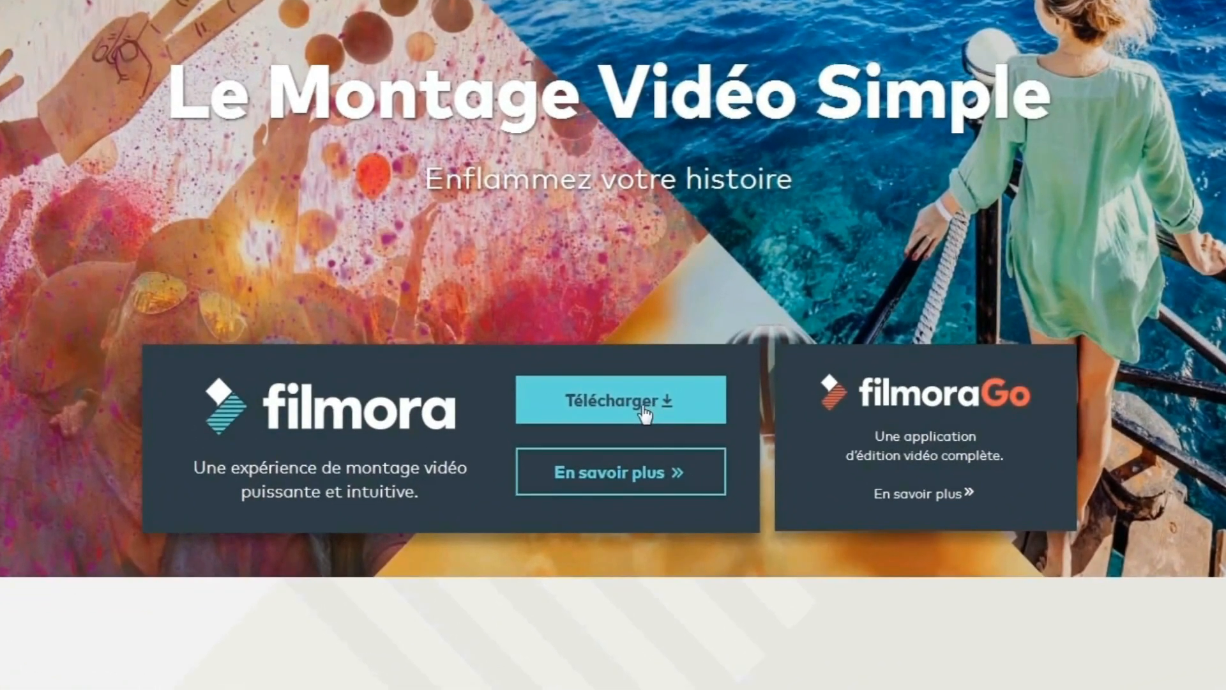
{"action": "left_click", "coordinate": [646, 472]}
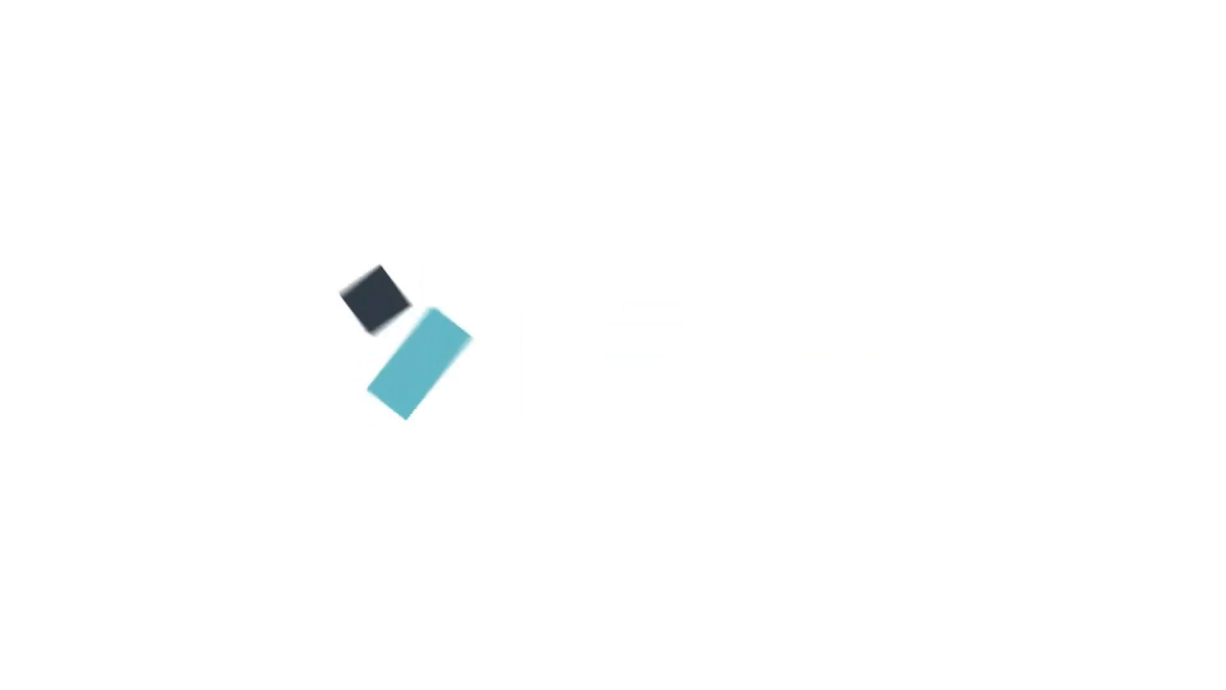